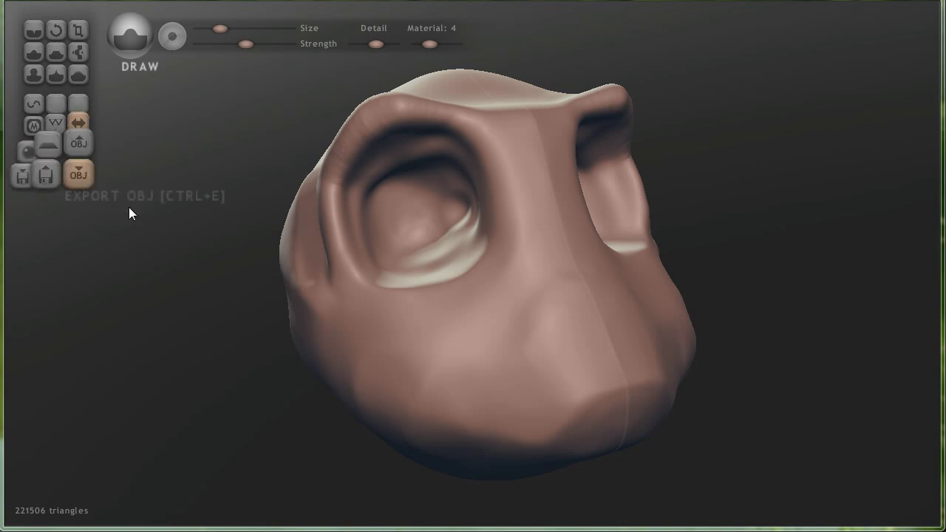
{"action": "mouse_move", "coordinate": [304, 315]}
{"action": "left_mouse_down"}
{"action": "mouse_move", "coordinate": [258, 262]}
{"action": "mouse_move", "coordinate": [357, 277]}
{"action": "mouse_move", "coordinate": [245, 228]}
{"action": "mouse_move", "coordinate": [313, 348]}
{"action": "mouse_move", "coordinate": [334, 305]}
{"action": "mouse_move", "coordinate": [411, 320]}
{"action": "mouse_move", "coordinate": [419, 272]}
{"action": "mouse_move", "coordinate": [434, 300]}
{"action": "mouse_move", "coordinate": [404, 302]}
{"action": "mouse_move", "coordinate": [475, 308]}
{"action": "mouse_move", "coordinate": [257, 213]}
{"action": "mouse_move", "coordinate": [353, 307]}
{"action": "mouse_move", "coordinate": [419, 330]}
{"action": "left_mouse_up"}
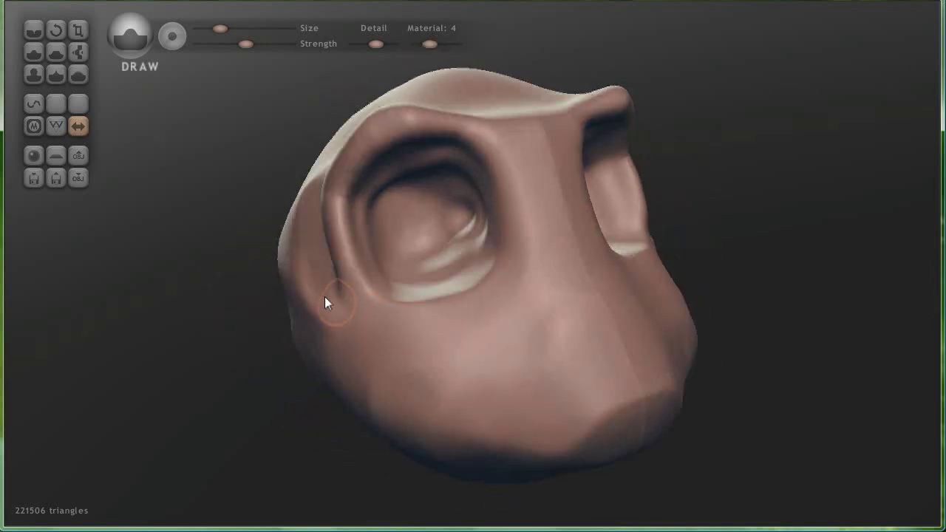
{"action": "mouse_move", "coordinate": [313, 293]}
{"action": "left_mouse_down"}
{"action": "mouse_move", "coordinate": [416, 297]}
{"action": "mouse_move", "coordinate": [503, 218]}
{"action": "mouse_move", "coordinate": [380, 309]}
{"action": "mouse_move", "coordinate": [405, 342]}
{"action": "mouse_move", "coordinate": [450, 318]}
{"action": "mouse_move", "coordinate": [391, 348]}
{"action": "mouse_move", "coordinate": [345, 254]}
{"action": "mouse_move", "coordinate": [352, 188]}
{"action": "mouse_move", "coordinate": [369, 320]}
{"action": "left_mouse_up"}
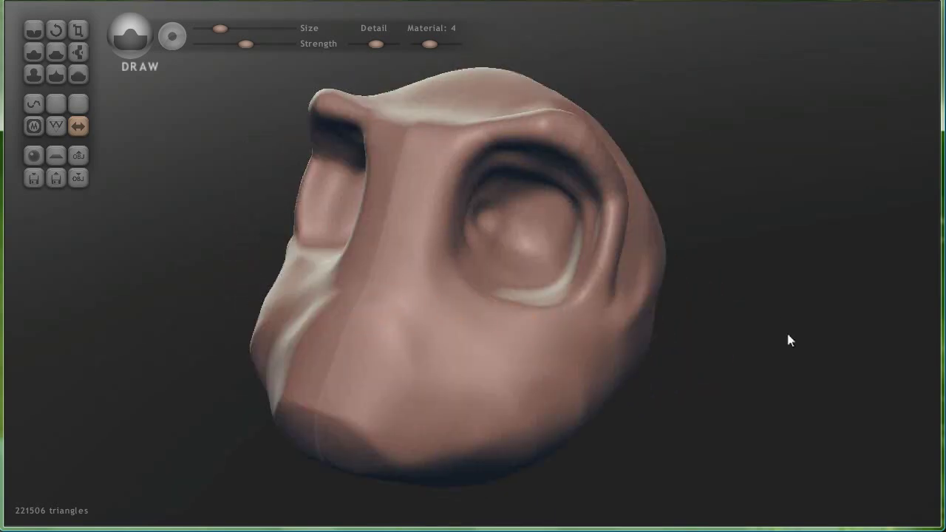
{"action": "mouse_move", "coordinate": [806, 349]}
{"action": "left_mouse_down"}
{"action": "mouse_move", "coordinate": [798, 268]}
{"action": "mouse_move", "coordinate": [762, 324]}
{"action": "left_mouse_up"}
{"action": "mouse_move", "coordinate": [277, 298]}
{"action": "left_mouse_down"}
{"action": "mouse_move", "coordinate": [315, 330]}
{"action": "mouse_move", "coordinate": [467, 294]}
{"action": "mouse_move", "coordinate": [355, 330]}
{"action": "mouse_move", "coordinate": [337, 302]}
{"action": "left_mouse_up"}
{"action": "mouse_move", "coordinate": [344, 352]}
{"action": "left_mouse_down"}
{"action": "mouse_move", "coordinate": [450, 377]}
{"action": "mouse_move", "coordinate": [436, 380]}
{"action": "mouse_move", "coordinate": [395, 338]}
{"action": "left_mouse_up"}
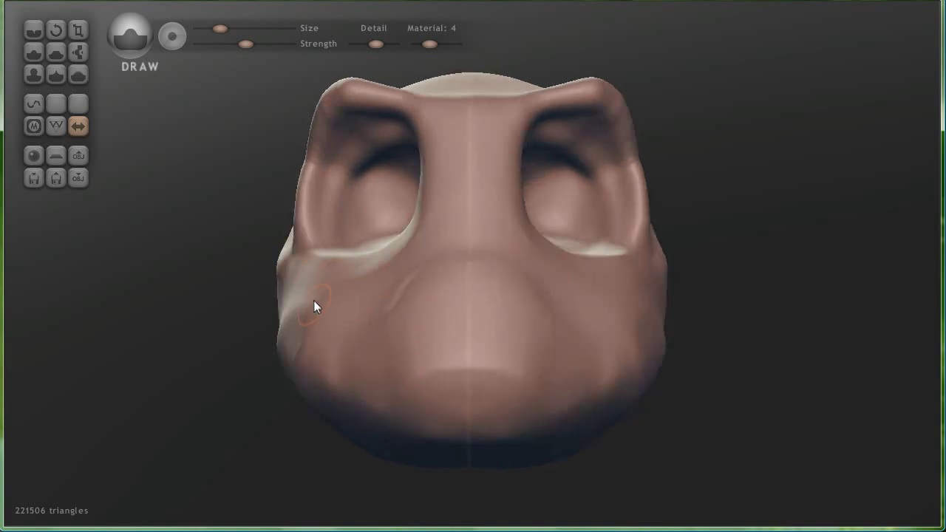
{"action": "mouse_move", "coordinate": [313, 313]}
{"action": "left_mouse_down"}
{"action": "mouse_move", "coordinate": [340, 334]}
{"action": "mouse_move", "coordinate": [327, 302]}
{"action": "left_mouse_up"}
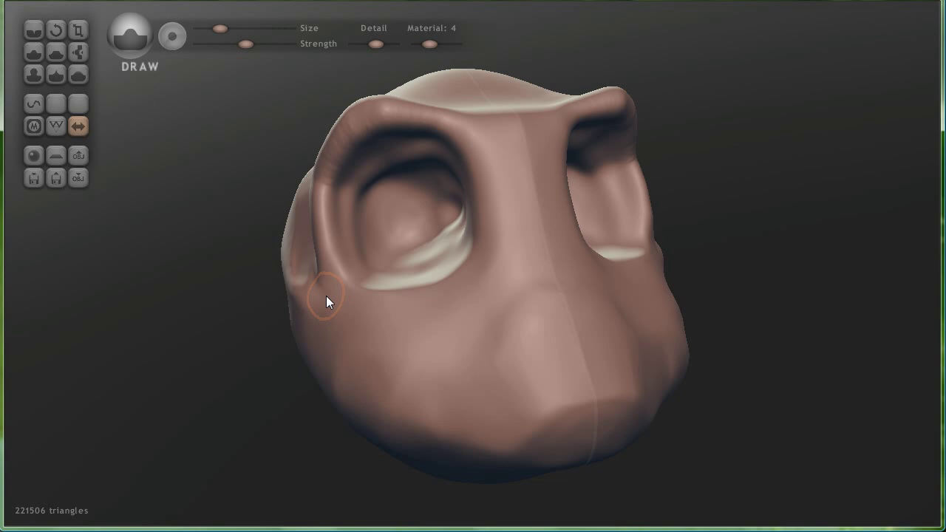
{"action": "left_click", "coordinate": [58, 126]}
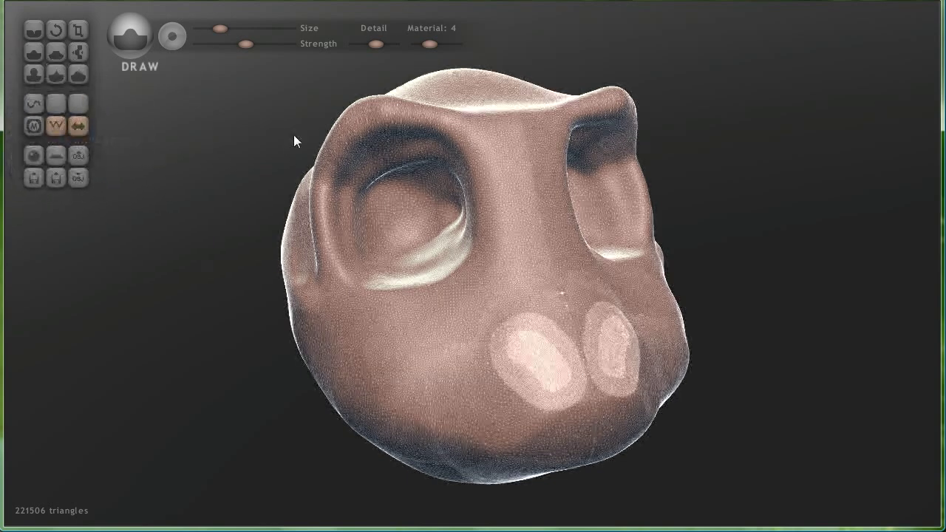
{"action": "mouse_move", "coordinate": [722, 342]}
{"action": "left_mouse_down"}
{"action": "mouse_move", "coordinate": [310, 281]}
{"action": "mouse_move", "coordinate": [300, 183]}
{"action": "mouse_move", "coordinate": [321, 288]}
{"action": "mouse_move", "coordinate": [328, 266]}
{"action": "mouse_move", "coordinate": [517, 293]}
{"action": "mouse_move", "coordinate": [296, 309]}
{"action": "left_mouse_up"}
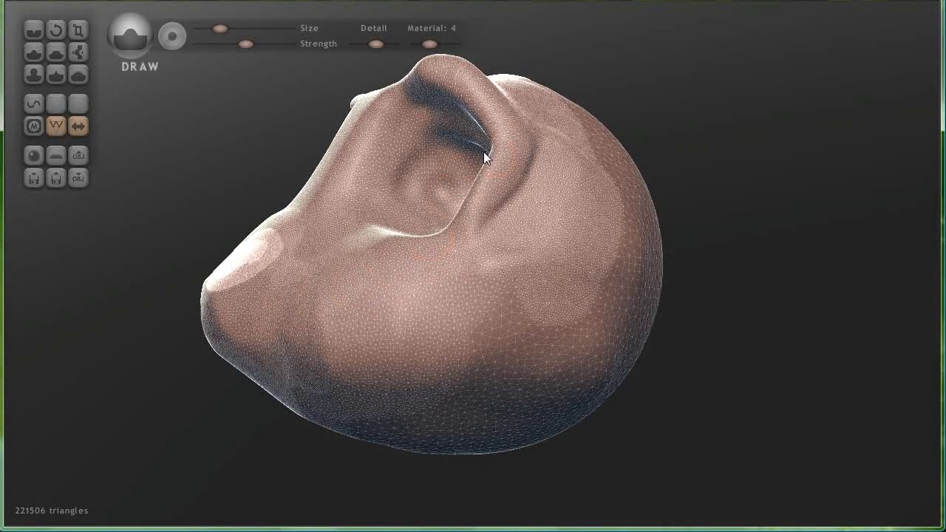
{"action": "left_click_drag", "start_coordinate": [461, 247], "coordinate": [453, 220]}
{"action": "right_click_drag", "start_coordinate": [453, 219], "coordinate": [383, 226]}
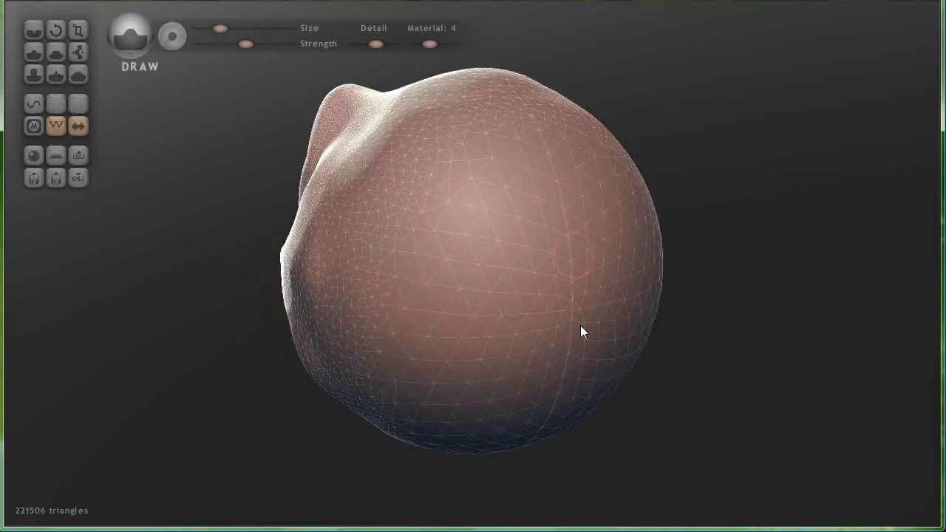
{"action": "mouse_move", "coordinate": [549, 367]}
{"action": "right_mouse_down"}
{"action": "mouse_move", "coordinate": [518, 327]}
{"action": "mouse_move", "coordinate": [427, 326]}
{"action": "mouse_move", "coordinate": [480, 308]}
{"action": "mouse_move", "coordinate": [503, 328]}
{"action": "mouse_move", "coordinate": [451, 303]}
{"action": "right_mouse_up"}
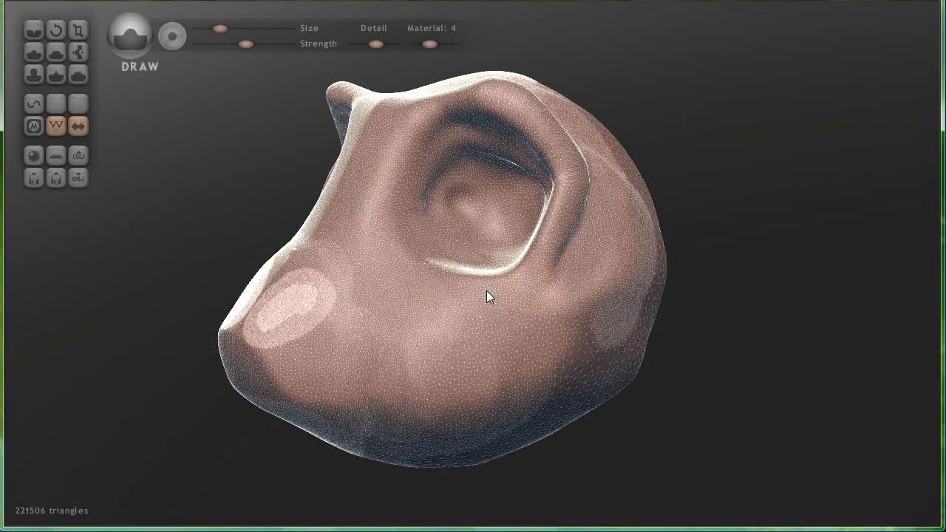
{"action": "right_click_drag", "start_coordinate": [456, 299], "coordinate": [479, 308]}
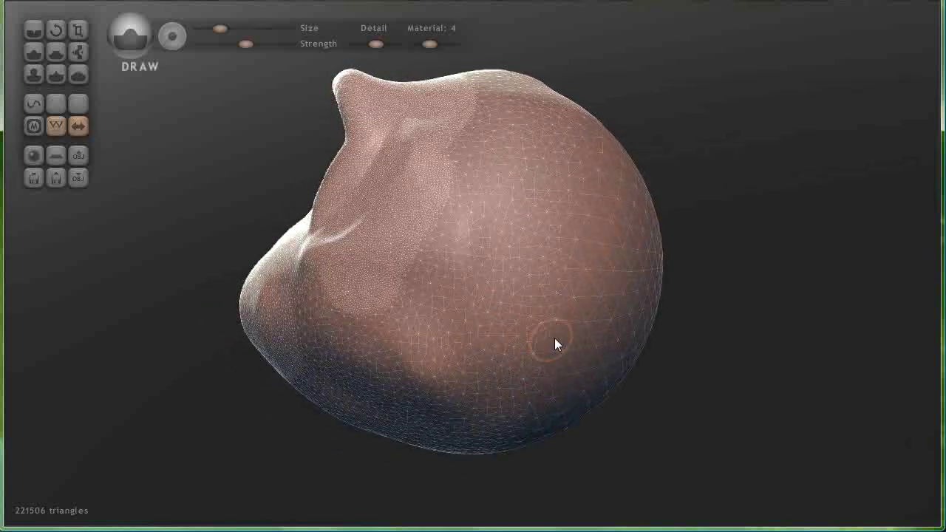
{"action": "right_click_drag", "start_coordinate": [569, 334], "coordinate": [488, 303]}
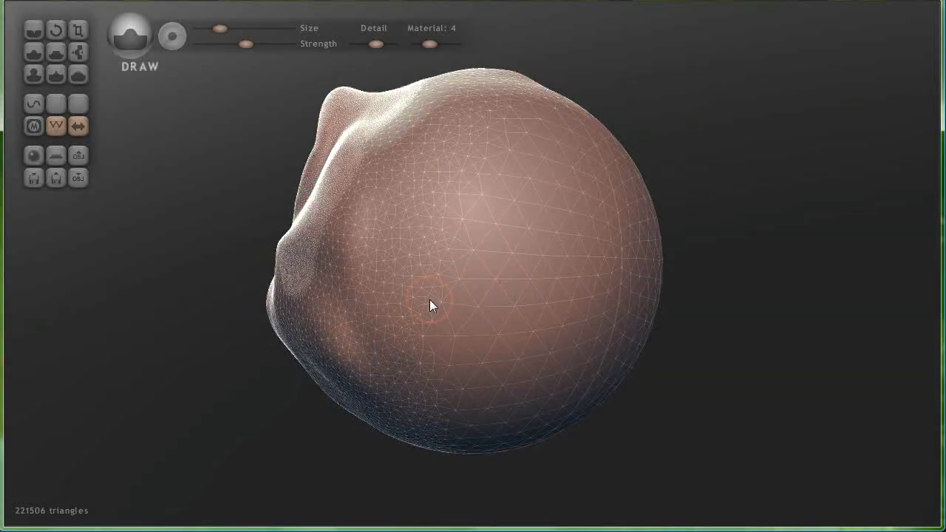
{"action": "right_click_drag", "start_coordinate": [429, 300], "coordinate": [505, 348]}
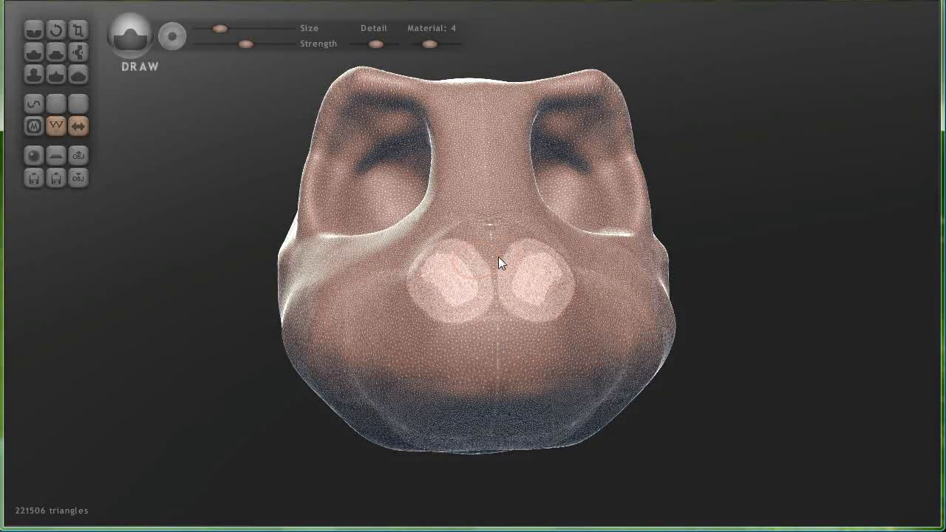
{"action": "mouse_move", "coordinate": [519, 253]}
{"action": "right_mouse_down"}
{"action": "mouse_move", "coordinate": [412, 247]}
{"action": "mouse_move", "coordinate": [429, 247]}
{"action": "mouse_move", "coordinate": [346, 261]}
{"action": "mouse_move", "coordinate": [353, 309]}
{"action": "mouse_move", "coordinate": [422, 332]}
{"action": "mouse_move", "coordinate": [387, 266]}
{"action": "right_mouse_up"}
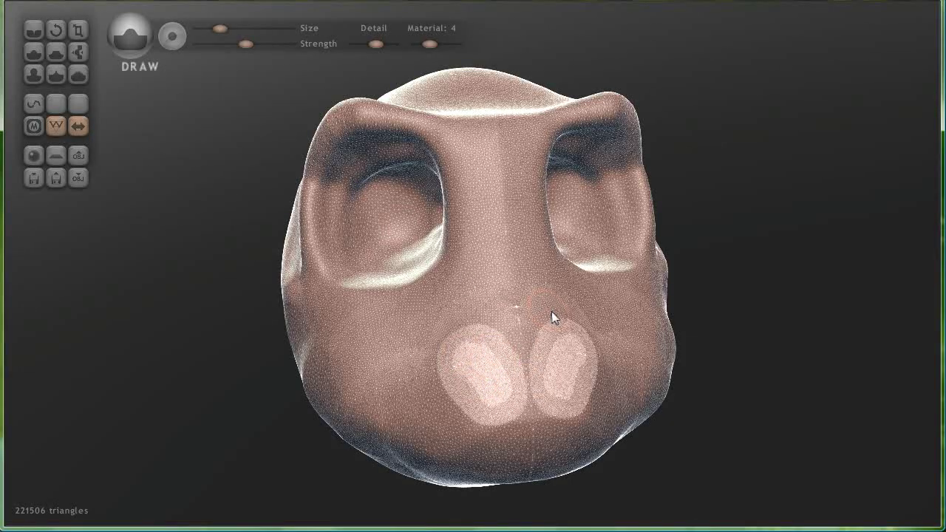
{"action": "right_click_drag", "start_coordinate": [554, 329], "coordinate": [473, 351]}
{"action": "right_click_drag", "start_coordinate": [581, 408], "coordinate": [532, 340]}
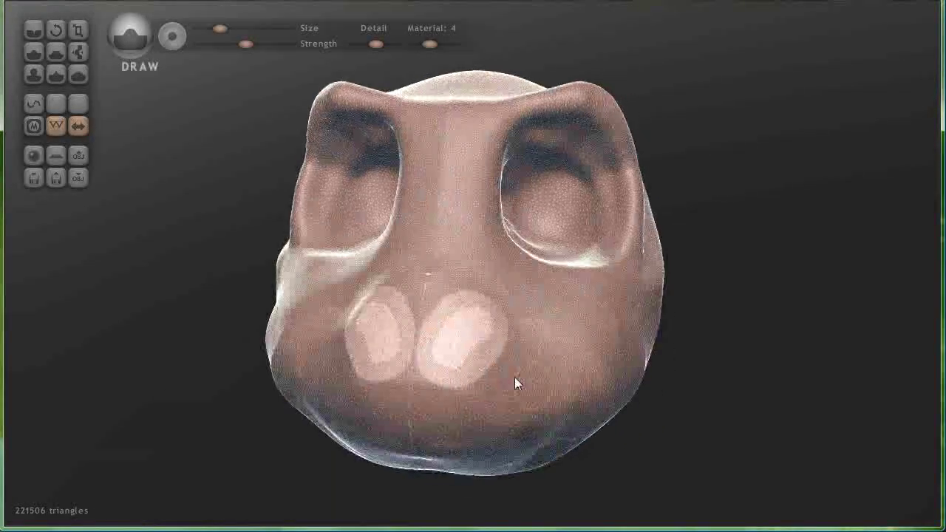
{"action": "mouse_move", "coordinate": [587, 312]}
{"action": "right_mouse_down"}
{"action": "mouse_move", "coordinate": [463, 266]}
{"action": "mouse_move", "coordinate": [526, 298]}
{"action": "mouse_move", "coordinate": [553, 330]}
{"action": "mouse_move", "coordinate": [496, 340]}
{"action": "mouse_move", "coordinate": [490, 314]}
{"action": "mouse_move", "coordinate": [475, 310]}
{"action": "mouse_move", "coordinate": [511, 213]}
{"action": "right_mouse_up"}
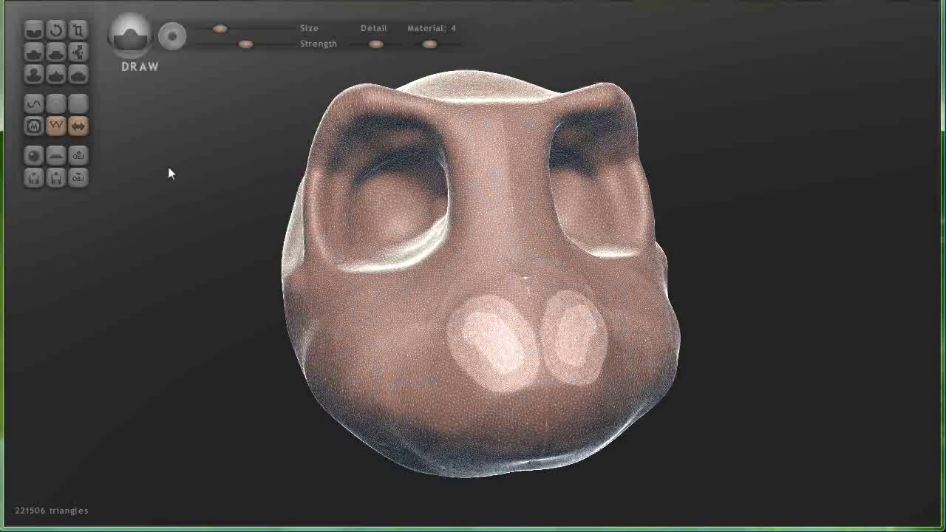
Hide the wireframe and switch the creature head to the grey Material 1.
{"action": "left_click", "coordinate": [55, 125]}
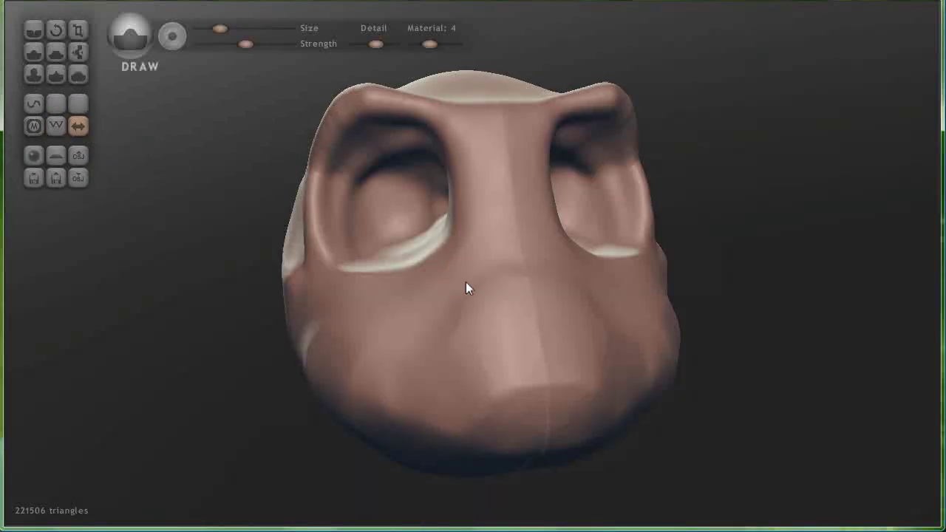
{"action": "right_click_drag", "start_coordinate": [486, 287], "coordinate": [474, 273]}
{"action": "right_click_drag", "start_coordinate": [449, 316], "coordinate": [443, 265]}
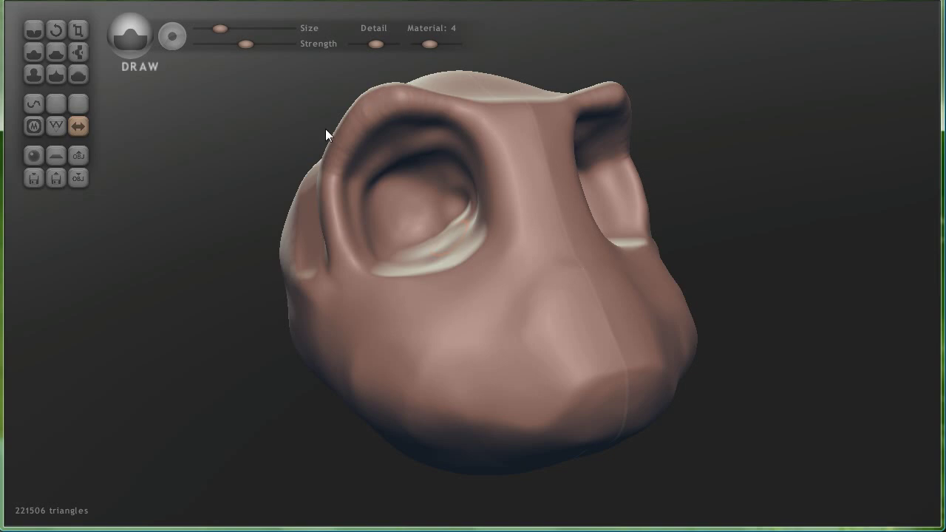
{"action": "left_click_drag", "start_coordinate": [430, 44], "coordinate": [418, 45]}
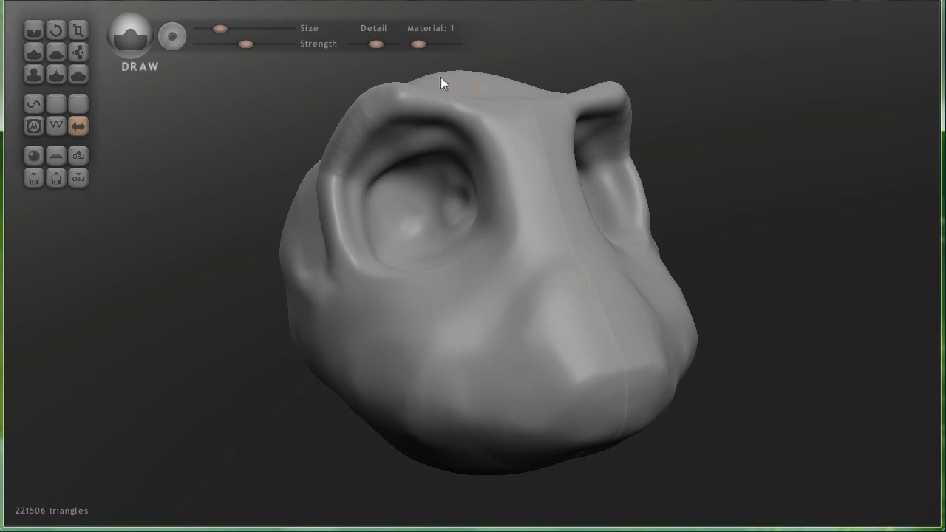
{"action": "left_click_drag", "start_coordinate": [419, 44], "coordinate": [422, 44]}
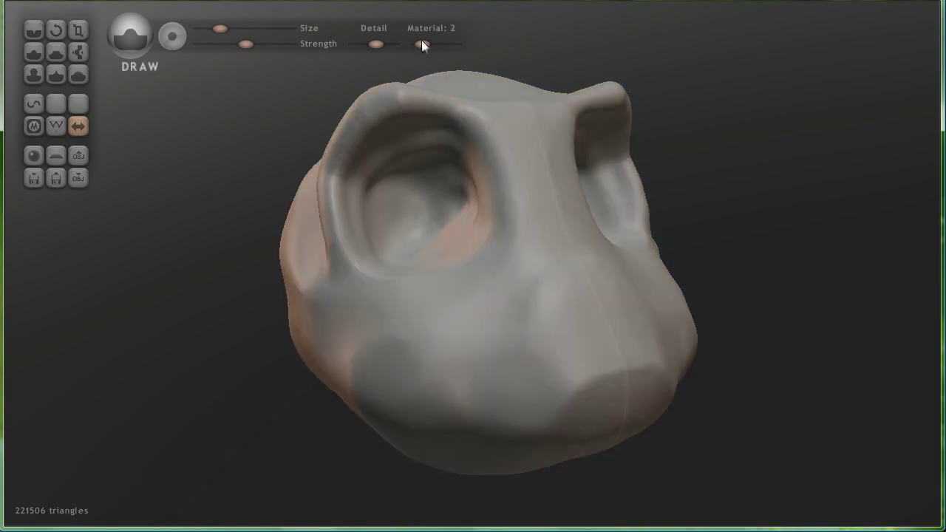
{"action": "left_click", "coordinate": [426, 45]}
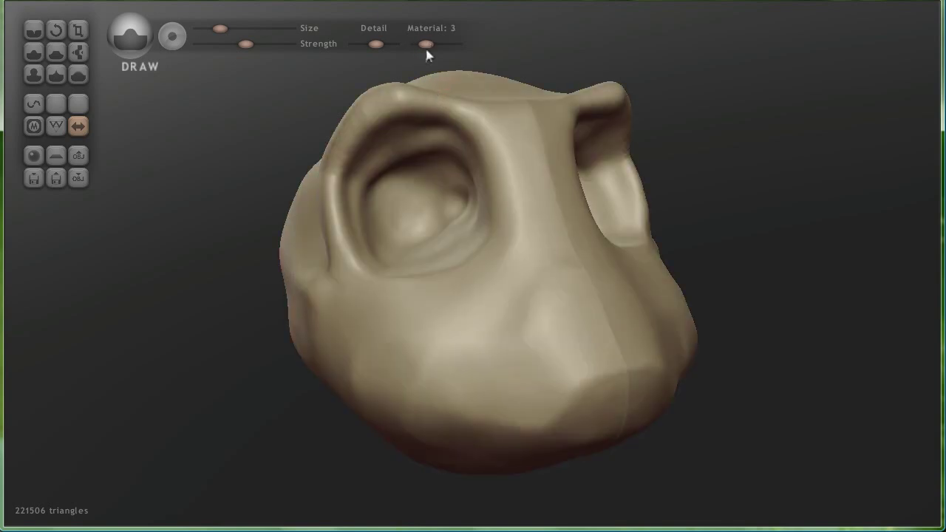
{"action": "left_click_drag", "start_coordinate": [428, 44], "coordinate": [431, 44]}
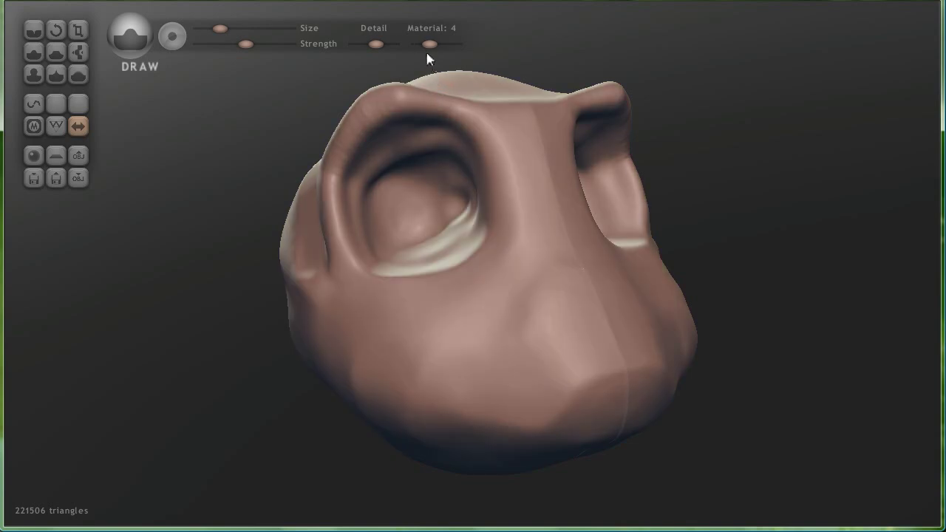
{"action": "mouse_move", "coordinate": [483, 274]}
{"action": "right_mouse_down"}
{"action": "mouse_move", "coordinate": [397, 314]}
{"action": "mouse_move", "coordinate": [407, 245]}
{"action": "mouse_move", "coordinate": [420, 301]}
{"action": "mouse_move", "coordinate": [428, 300]}
{"action": "right_mouse_up"}
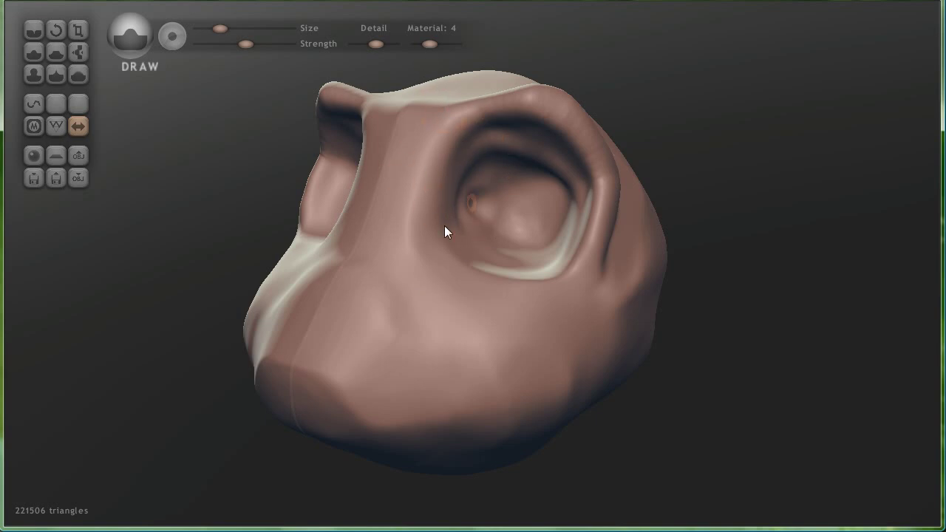
{"action": "left_click_drag", "start_coordinate": [429, 43], "coordinate": [441, 46]}
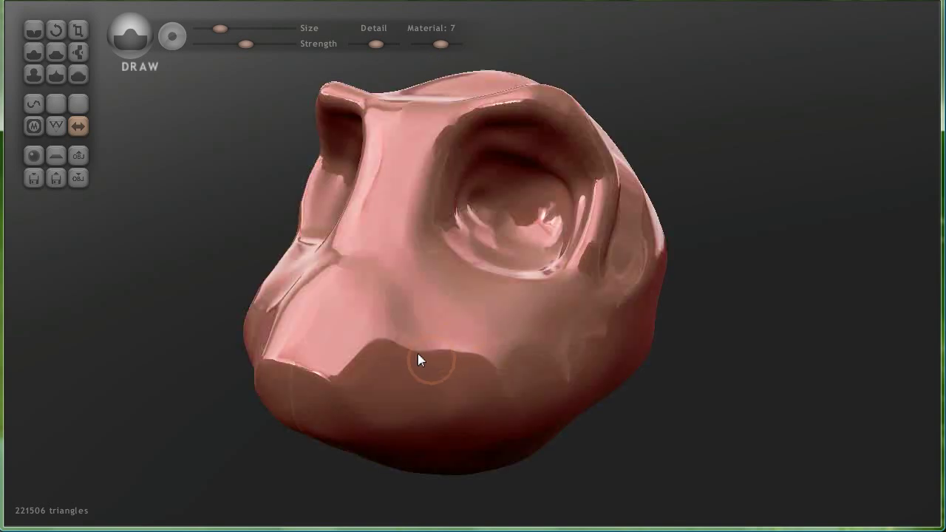
{"action": "mouse_move", "coordinate": [408, 352]}
{"action": "right_mouse_down"}
{"action": "mouse_move", "coordinate": [504, 328]}
{"action": "mouse_move", "coordinate": [691, 252]}
{"action": "mouse_move", "coordinate": [698, 326]}
{"action": "mouse_move", "coordinate": [428, 405]}
{"action": "mouse_move", "coordinate": [362, 392]}
{"action": "right_mouse_up"}
{"action": "mouse_move", "coordinate": [438, 397]}
{"action": "right_mouse_down"}
{"action": "mouse_move", "coordinate": [555, 289]}
{"action": "mouse_move", "coordinate": [513, 287]}
{"action": "mouse_move", "coordinate": [465, 245]}
{"action": "mouse_move", "coordinate": [484, 234]}
{"action": "mouse_move", "coordinate": [465, 250]}
{"action": "mouse_move", "coordinate": [540, 277]}
{"action": "right_mouse_up"}
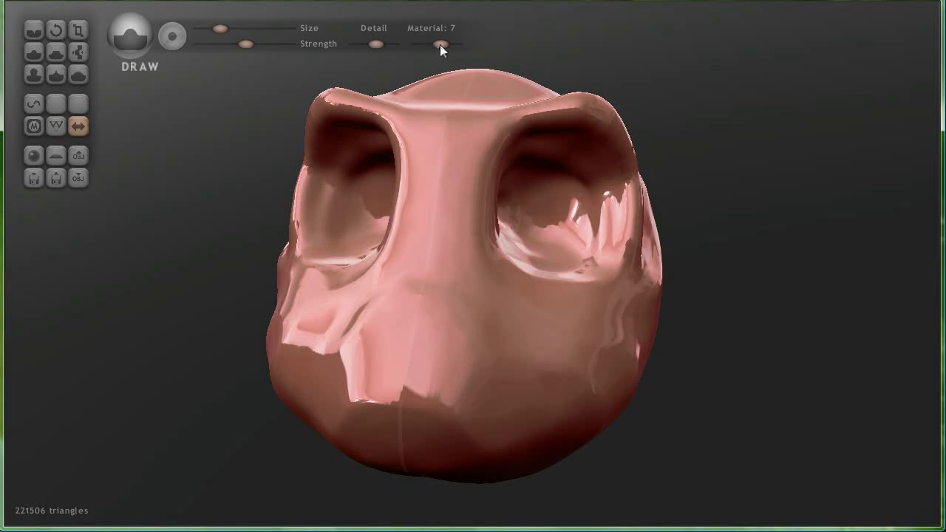
{"action": "left_click_drag", "start_coordinate": [442, 44], "coordinate": [444, 43]}
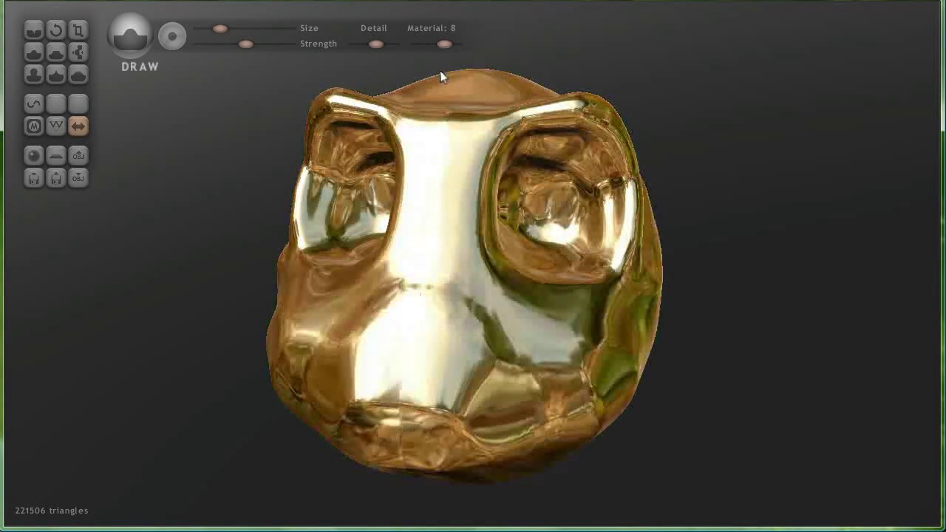
{"action": "right_click_drag", "start_coordinate": [541, 377], "coordinate": [499, 348]}
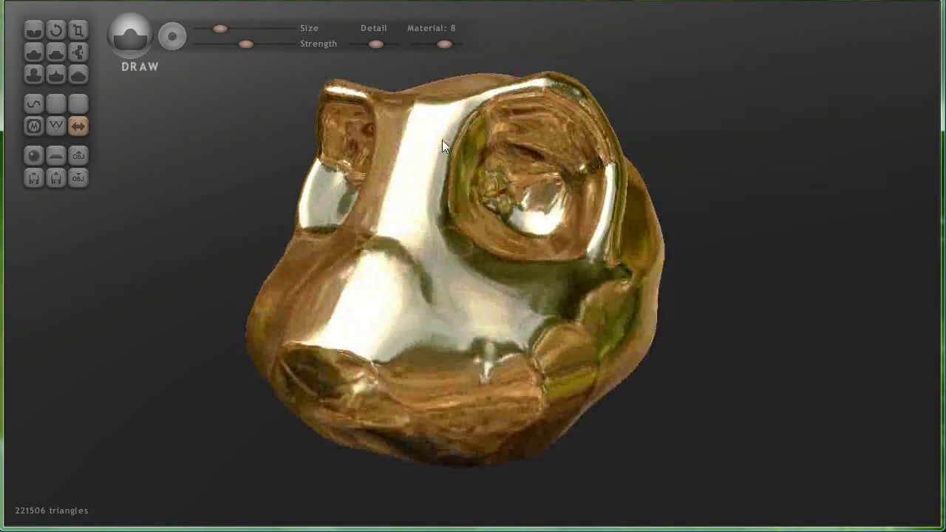
{"action": "left_click_drag", "start_coordinate": [447, 44], "coordinate": [448, 42]}
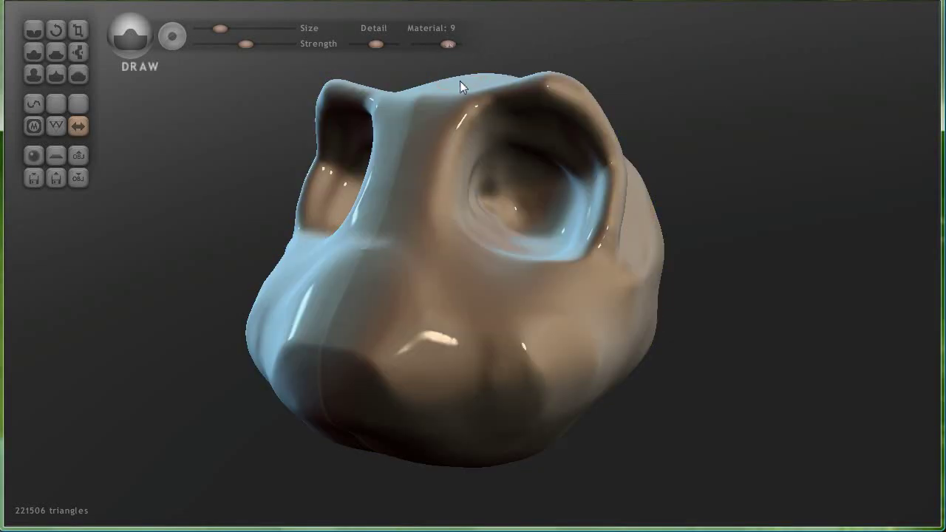
{"action": "mouse_move", "coordinate": [303, 240]}
{"action": "right_mouse_down"}
{"action": "mouse_move", "coordinate": [634, 243]}
{"action": "mouse_move", "coordinate": [616, 196]}
{"action": "mouse_move", "coordinate": [466, 254]}
{"action": "mouse_move", "coordinate": [340, 279]}
{"action": "right_mouse_up"}
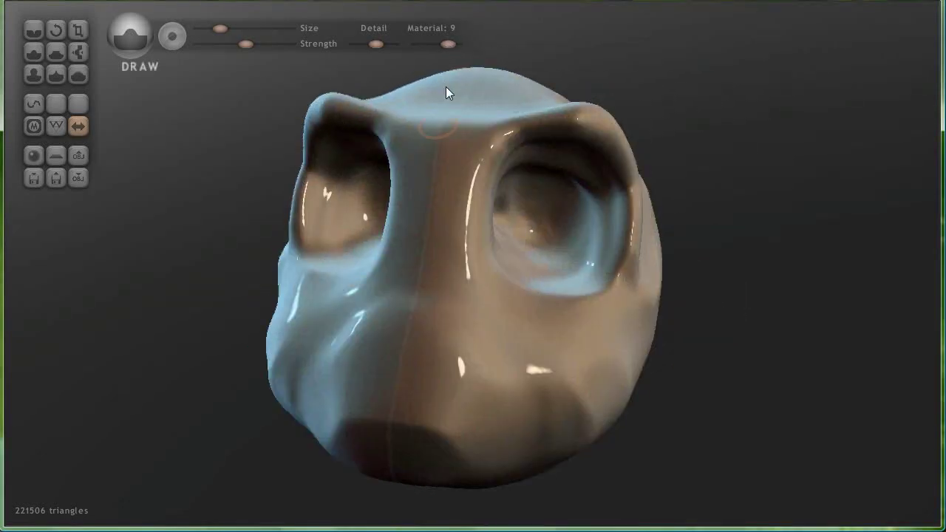
{"action": "left_click_drag", "start_coordinate": [451, 44], "coordinate": [451, 45]}
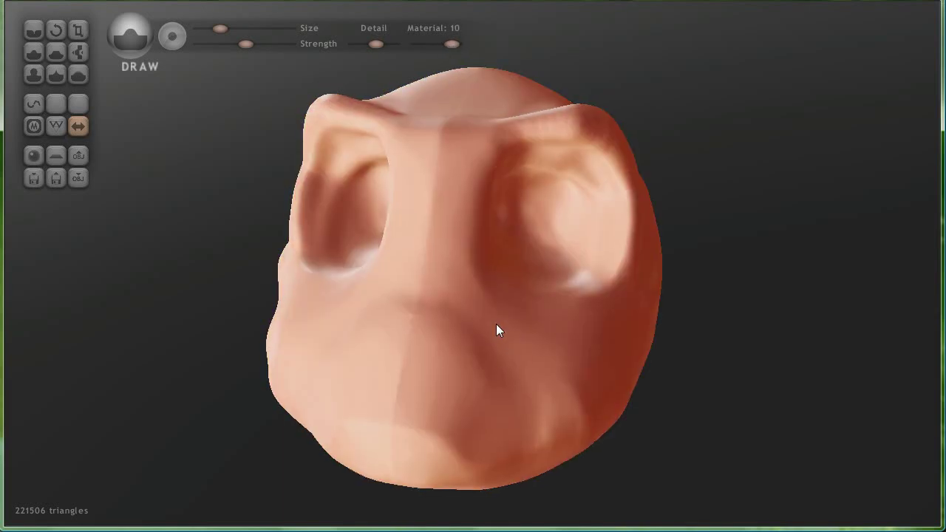
{"action": "right_click_drag", "start_coordinate": [479, 303], "coordinate": [454, 93]}
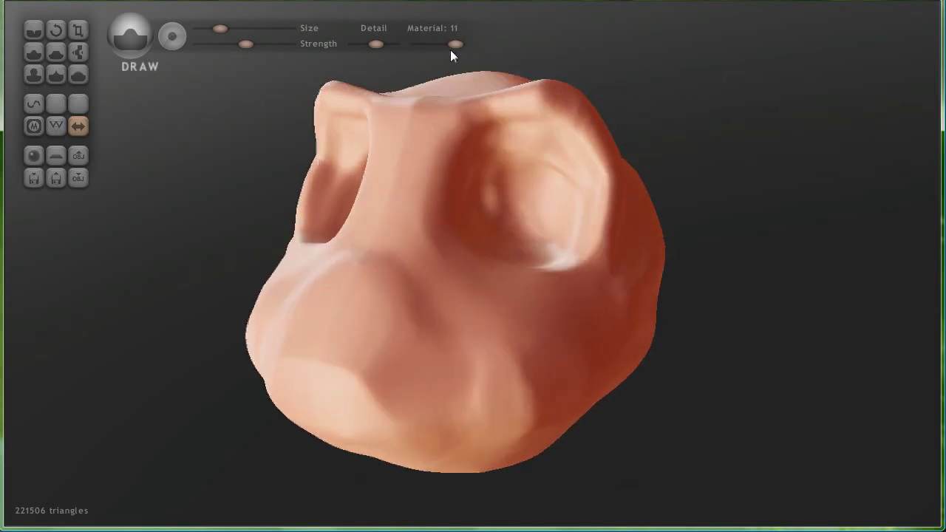
{"action": "left_click_drag", "start_coordinate": [450, 44], "coordinate": [456, 44]}
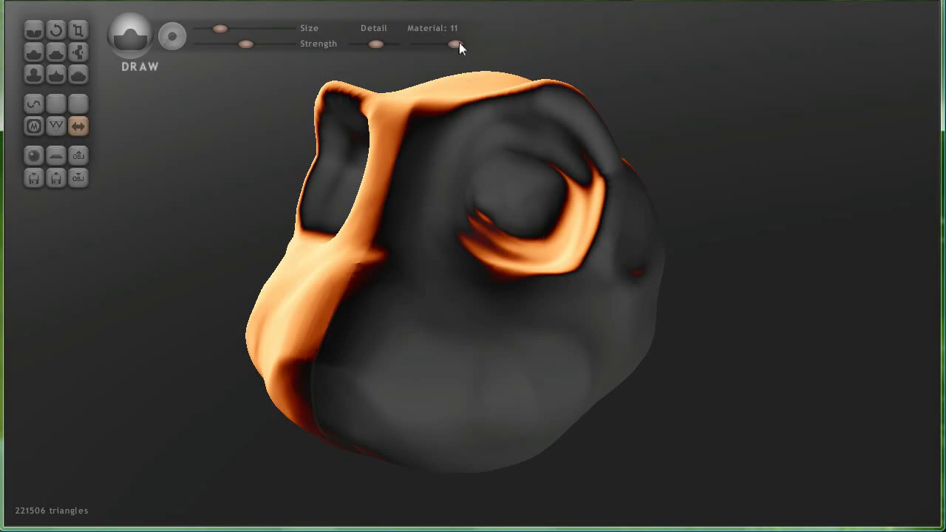
{"action": "left_click_drag", "start_coordinate": [443, 45], "coordinate": [440, 45]}
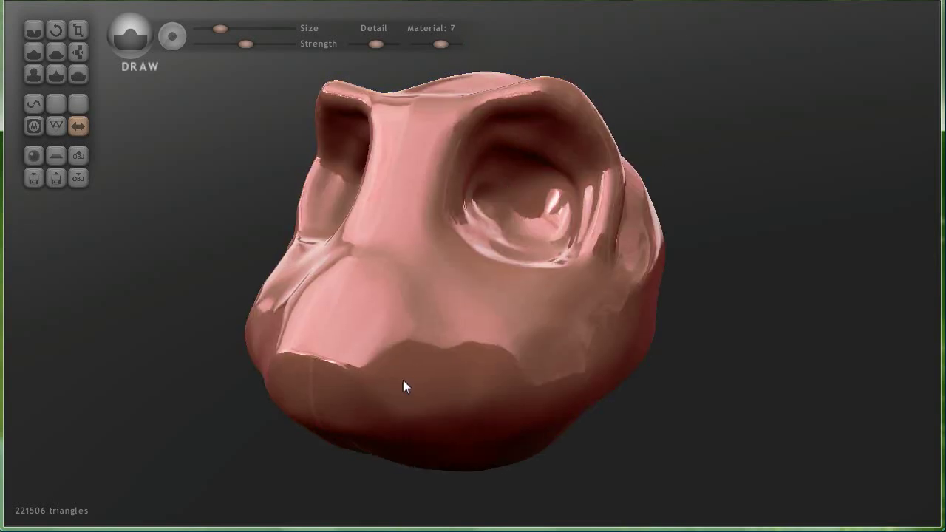
{"action": "mouse_move", "coordinate": [403, 387]}
{"action": "right_mouse_down"}
{"action": "mouse_move", "coordinate": [618, 376]}
{"action": "mouse_move", "coordinate": [573, 403]}
{"action": "mouse_move", "coordinate": [588, 378]}
{"action": "mouse_move", "coordinate": [568, 343]}
{"action": "right_mouse_up"}
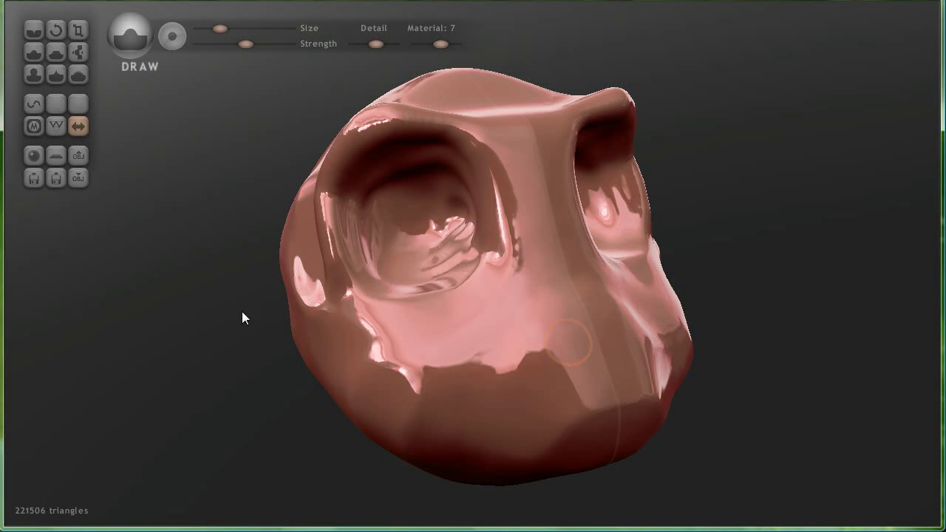
{"action": "mouse_move", "coordinate": [293, 420]}
{"action": "right_mouse_down"}
{"action": "mouse_move", "coordinate": [412, 376]}
{"action": "mouse_move", "coordinate": [299, 318]}
{"action": "mouse_move", "coordinate": [333, 433]}
{"action": "mouse_move", "coordinate": [357, 329]}
{"action": "right_mouse_up"}
{"action": "mouse_move", "coordinate": [405, 404]}
{"action": "right_mouse_down"}
{"action": "mouse_move", "coordinate": [397, 363]}
{"action": "mouse_move", "coordinate": [300, 374]}
{"action": "mouse_move", "coordinate": [422, 380]}
{"action": "mouse_move", "coordinate": [293, 405]}
{"action": "mouse_move", "coordinate": [319, 365]}
{"action": "mouse_move", "coordinate": [308, 386]}
{"action": "mouse_move", "coordinate": [227, 382]}
{"action": "mouse_move", "coordinate": [392, 391]}
{"action": "mouse_move", "coordinate": [201, 359]}
{"action": "mouse_move", "coordinate": [180, 365]}
{"action": "mouse_move", "coordinate": [371, 363]}
{"action": "mouse_move", "coordinate": [177, 359]}
{"action": "mouse_move", "coordinate": [222, 340]}
{"action": "right_mouse_up"}
Use the Space radial menu to lower the Draw brush's size, strength and detail.
{"action": "mouse_move", "coordinate": [274, 388]}
{"action": "right_mouse_down"}
{"action": "mouse_move", "coordinate": [239, 311]}
{"action": "mouse_move", "coordinate": [429, 397]}
{"action": "mouse_move", "coordinate": [297, 364]}
{"action": "right_mouse_up"}
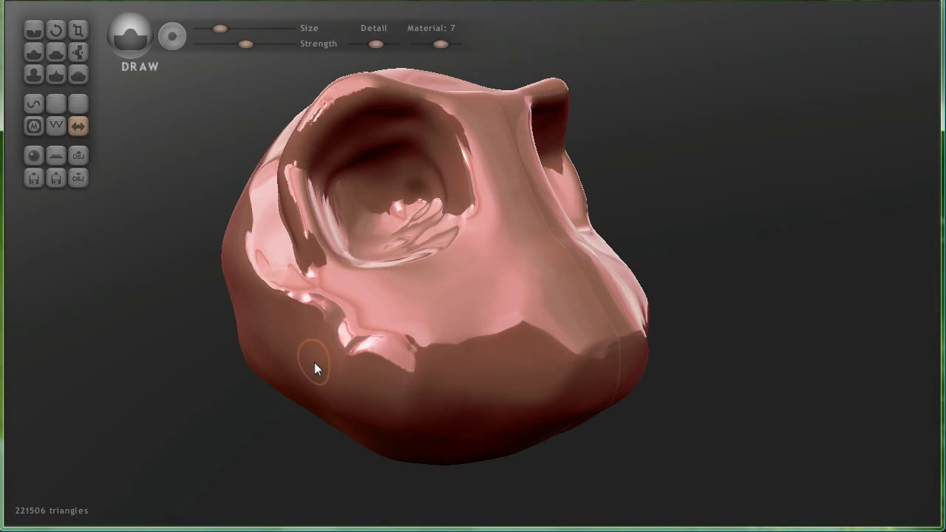
{"action": "mouse_move", "coordinate": [498, 363]}
{"action": "right_mouse_down"}
{"action": "mouse_move", "coordinate": [308, 385]}
{"action": "mouse_move", "coordinate": [566, 380]}
{"action": "mouse_move", "coordinate": [275, 382]}
{"action": "mouse_move", "coordinate": [264, 224]}
{"action": "mouse_move", "coordinate": [270, 404]}
{"action": "mouse_move", "coordinate": [447, 382]}
{"action": "right_mouse_up"}
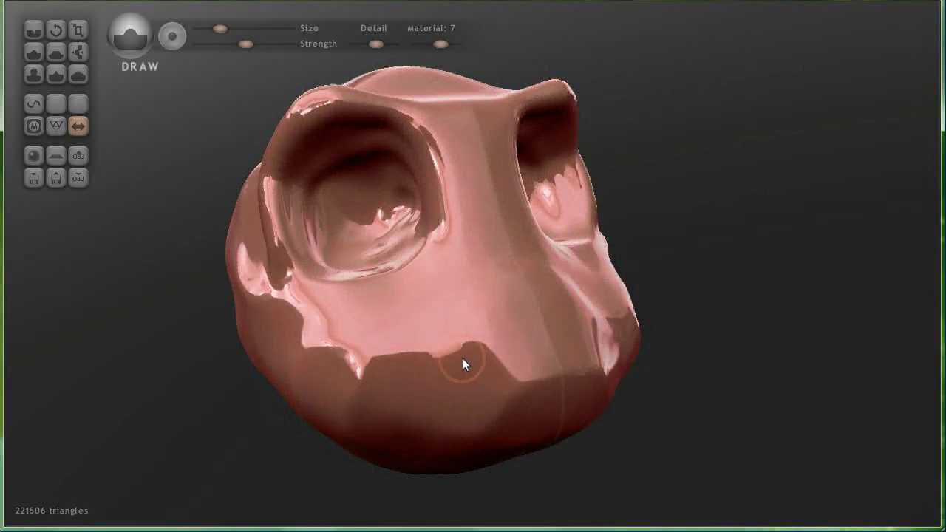
{"action": "key", "text": "space"}
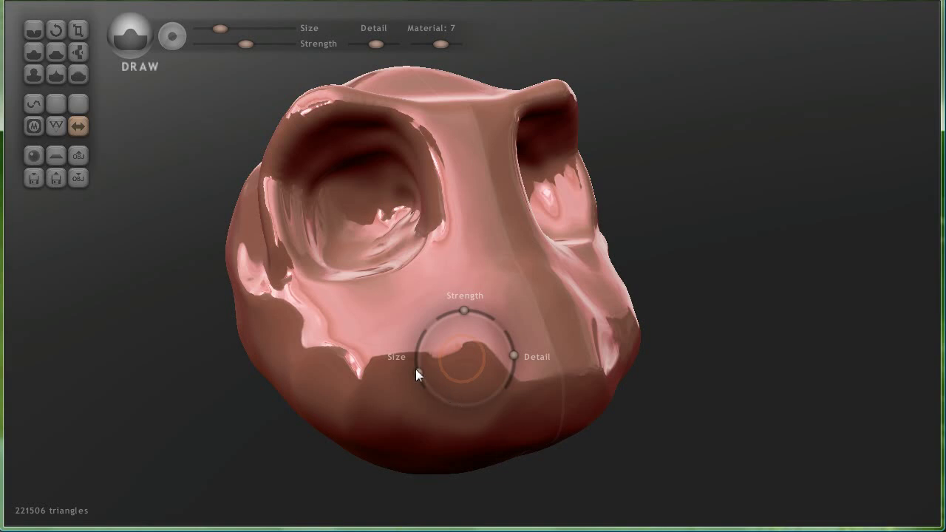
{"action": "mouse_move", "coordinate": [416, 368]}
{"action": "left_mouse_down"}
{"action": "mouse_move", "coordinate": [429, 337]}
{"action": "mouse_move", "coordinate": [436, 388]}
{"action": "mouse_move", "coordinate": [431, 333]}
{"action": "mouse_move", "coordinate": [422, 386]}
{"action": "left_mouse_up"}
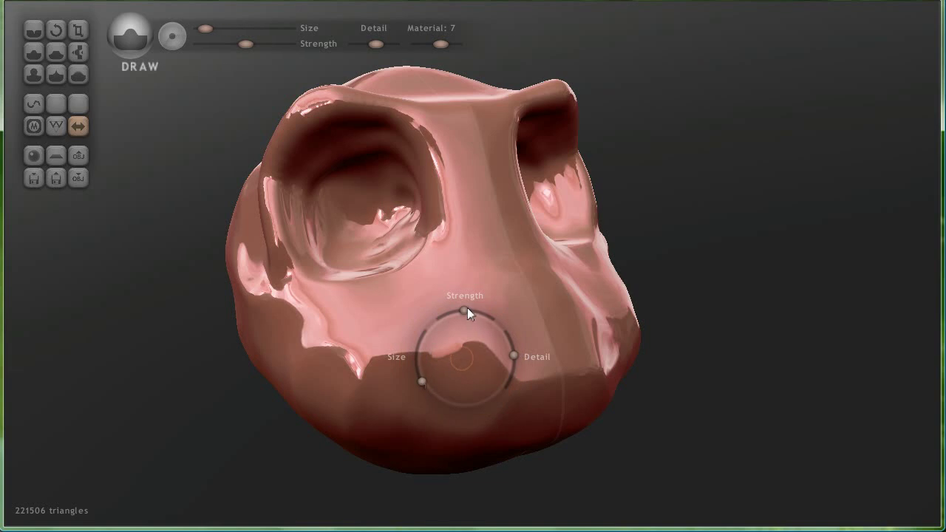
{"action": "left_click_drag", "start_coordinate": [466, 309], "coordinate": [444, 314]}
{"action": "left_click_drag", "start_coordinate": [487, 333], "coordinate": [449, 316]}
{"action": "left_click_drag", "start_coordinate": [510, 352], "coordinate": [501, 380]}
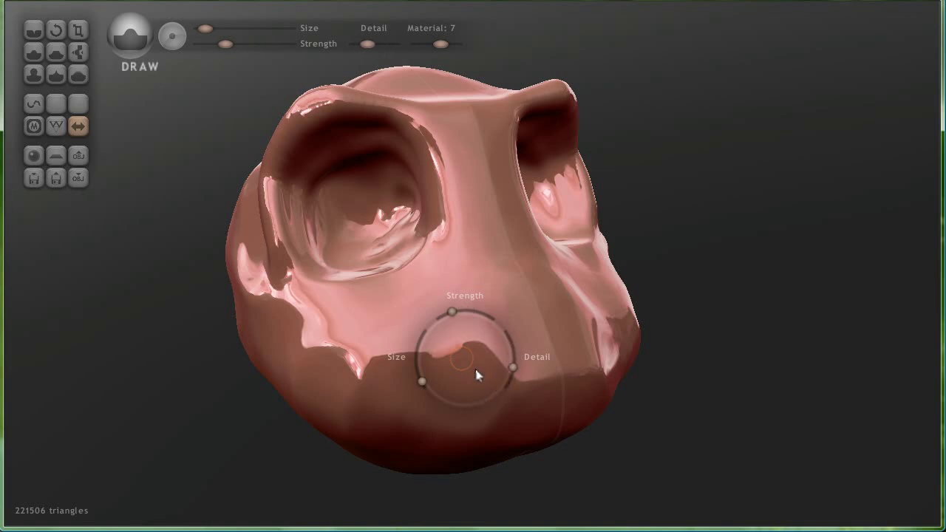
{"action": "key", "text": "space"}
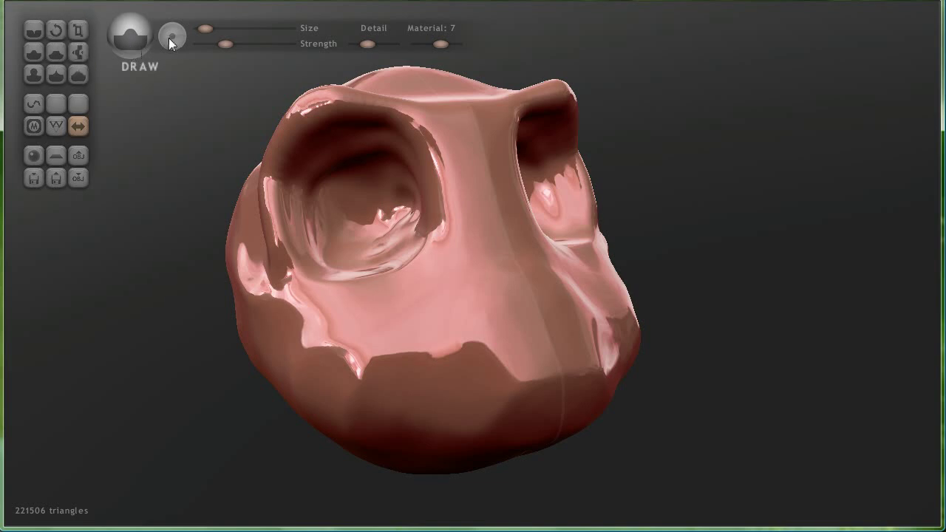
Drag the top-bar Size slider up, then settle it slightly above its earlier value.
{"action": "left_click_drag", "start_coordinate": [204, 33], "coordinate": [274, 29]}
{"action": "left_click_drag", "start_coordinate": [272, 29], "coordinate": [220, 30]}
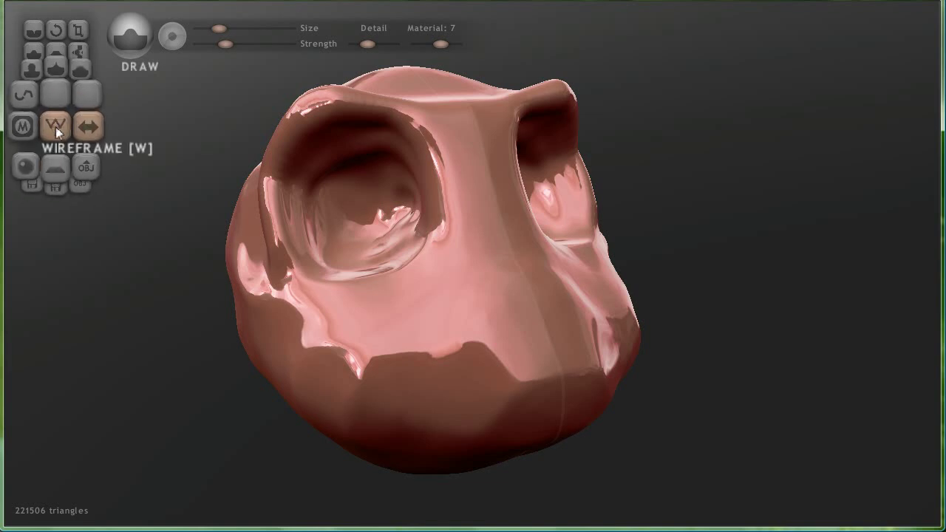
{"action": "left_click", "coordinate": [58, 129]}
{"action": "left_click", "coordinate": [53, 126]}
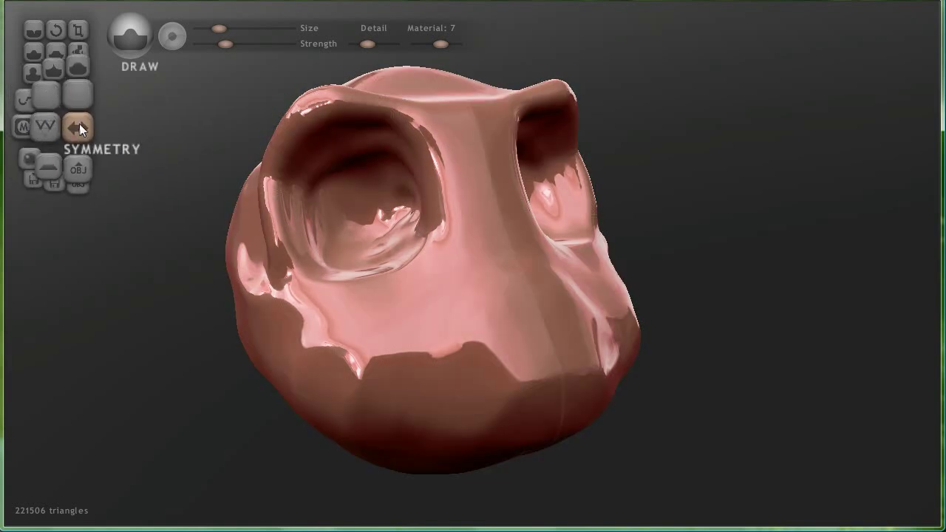
{"action": "right_click_drag", "start_coordinate": [463, 332], "coordinate": [380, 317]}
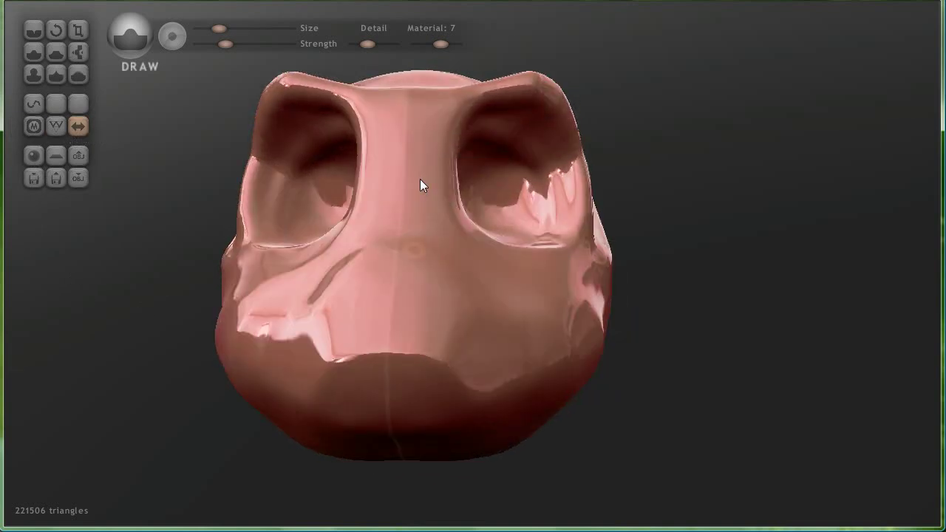
{"action": "right_click_drag", "start_coordinate": [362, 213], "coordinate": [389, 268]}
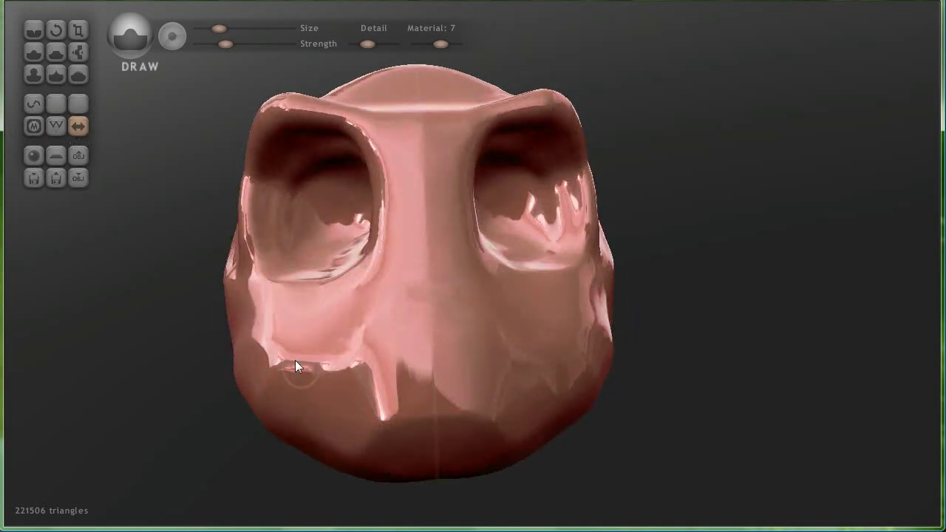
{"action": "mouse_move", "coordinate": [330, 348]}
{"action": "left_mouse_down"}
{"action": "mouse_move", "coordinate": [296, 342]}
{"action": "mouse_move", "coordinate": [264, 318]}
{"action": "mouse_move", "coordinate": [307, 341]}
{"action": "mouse_move", "coordinate": [257, 294]}
{"action": "mouse_move", "coordinate": [294, 347]}
{"action": "mouse_move", "coordinate": [338, 356]}
{"action": "mouse_move", "coordinate": [249, 297]}
{"action": "left_mouse_up"}
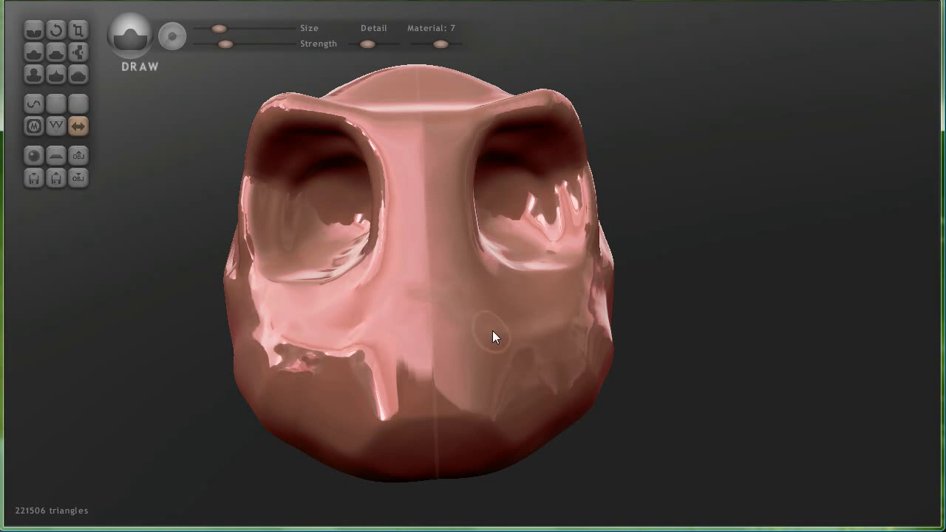
{"action": "mouse_move", "coordinate": [345, 270]}
{"action": "left_mouse_down"}
{"action": "mouse_move", "coordinate": [375, 260]}
{"action": "mouse_move", "coordinate": [298, 296]}
{"action": "mouse_move", "coordinate": [368, 262]}
{"action": "mouse_move", "coordinate": [268, 297]}
{"action": "mouse_move", "coordinate": [325, 290]}
{"action": "mouse_move", "coordinate": [266, 277]}
{"action": "left_mouse_up"}
{"action": "left_click_drag", "start_coordinate": [203, 288], "coordinate": [209, 281]}
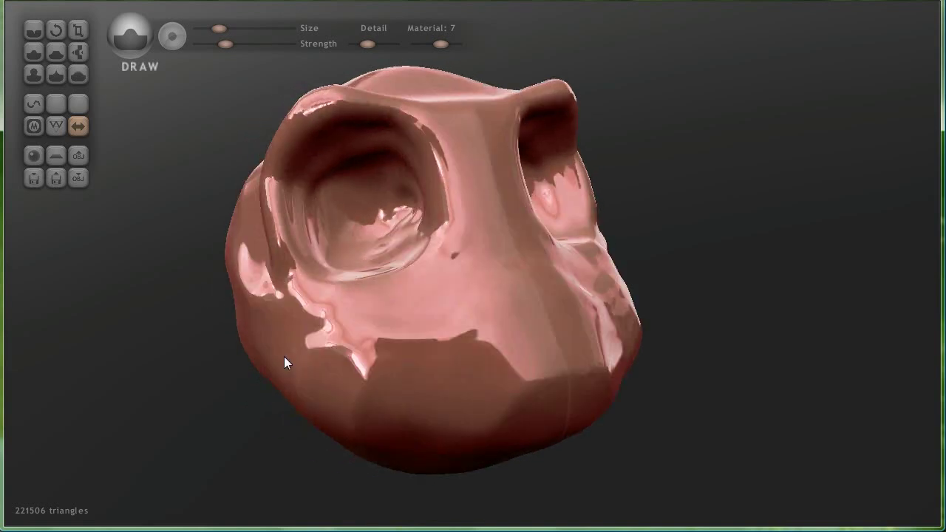
Discard the creature head for a new 2048-triangle default sphere.
{"action": "left_click", "coordinate": [36, 156]}
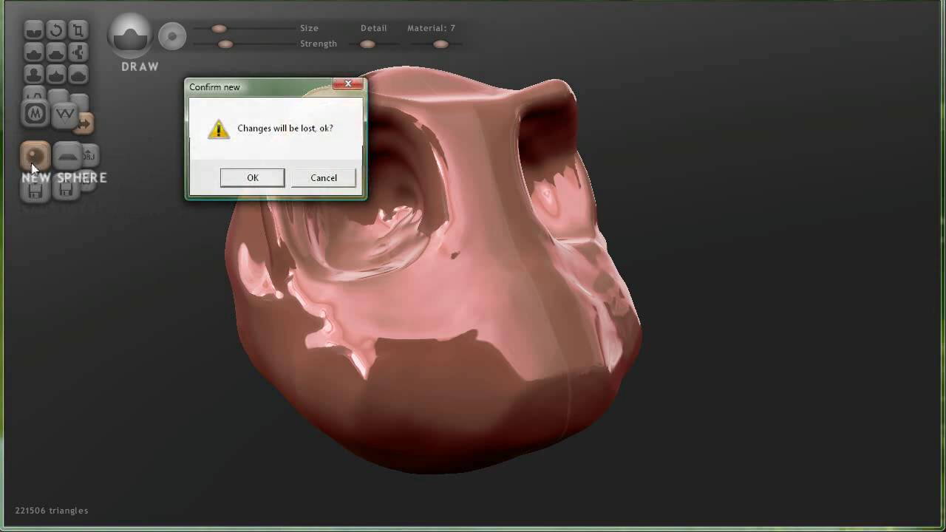
{"action": "left_click", "coordinate": [245, 182]}
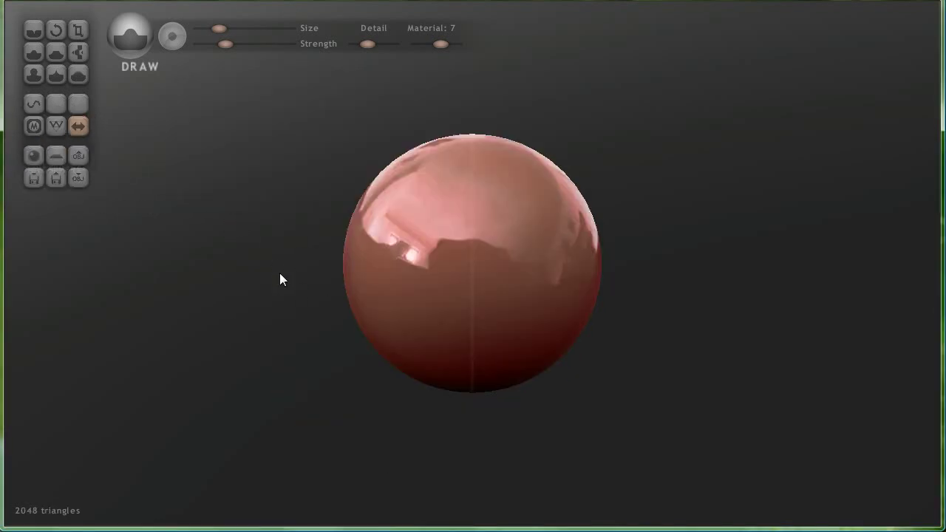
{"action": "left_click_drag", "start_coordinate": [266, 276], "coordinate": [348, 303]}
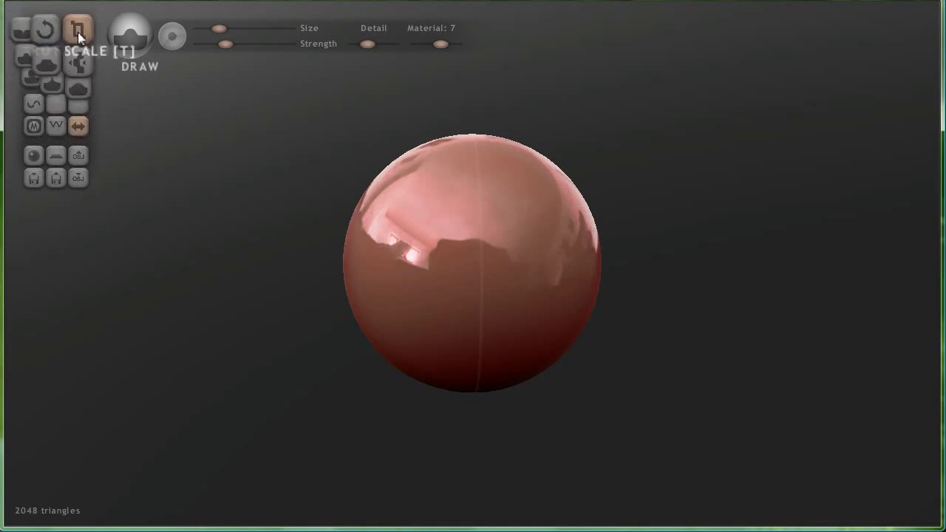
Use the Grab brush to pull the sphere's sides out into mirrored wings.
{"action": "left_click", "coordinate": [74, 55]}
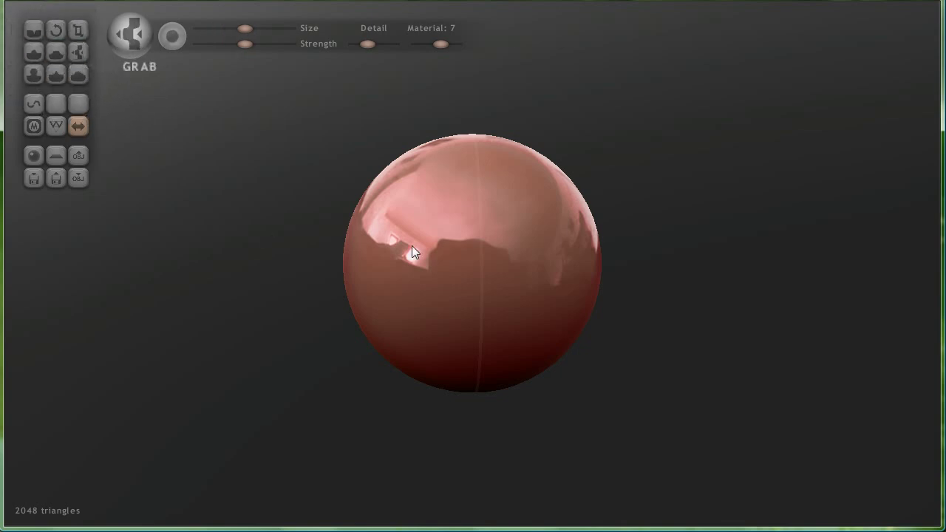
{"action": "left_click_drag", "start_coordinate": [349, 234], "coordinate": [219, 179]}
{"action": "mouse_move", "coordinate": [325, 247]}
{"action": "left_mouse_down"}
{"action": "mouse_move", "coordinate": [276, 193]}
{"action": "mouse_move", "coordinate": [290, 208]}
{"action": "mouse_move", "coordinate": [231, 175]}
{"action": "left_mouse_up"}
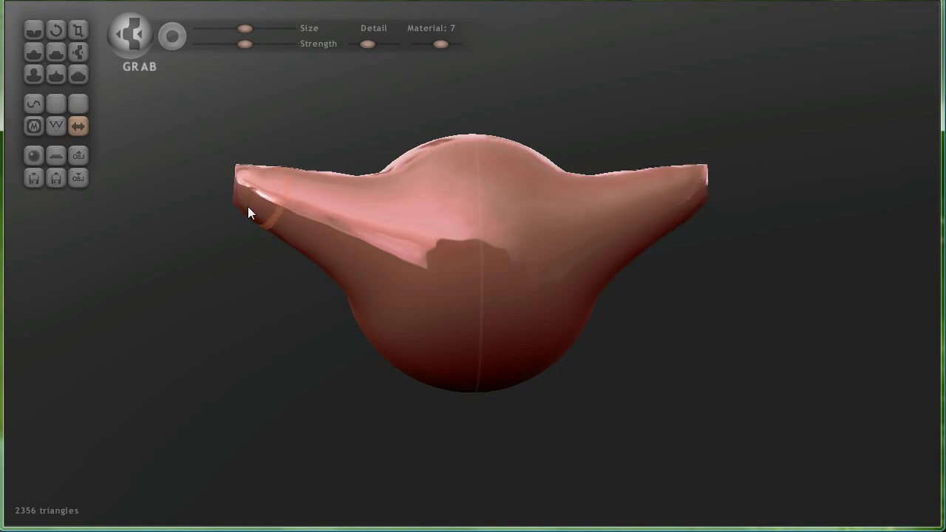
{"action": "mouse_move", "coordinate": [252, 297]}
{"action": "left_mouse_down"}
{"action": "mouse_move", "coordinate": [374, 296]}
{"action": "mouse_move", "coordinate": [458, 323]}
{"action": "mouse_move", "coordinate": [534, 239]}
{"action": "left_mouse_up"}
{"action": "mouse_move", "coordinate": [687, 212]}
{"action": "left_mouse_down"}
{"action": "mouse_move", "coordinate": [709, 261]}
{"action": "mouse_move", "coordinate": [674, 224]}
{"action": "mouse_move", "coordinate": [685, 207]}
{"action": "mouse_move", "coordinate": [710, 226]}
{"action": "left_mouse_up"}
{"action": "left_click_drag", "start_coordinate": [699, 355], "coordinate": [490, 174]}
Switch the model to grey Material 1 and show the triangle wireframe.
{"action": "left_click_drag", "start_coordinate": [441, 44], "coordinate": [418, 44]}
{"action": "left_click_drag", "start_coordinate": [571, 279], "coordinate": [387, 252]}
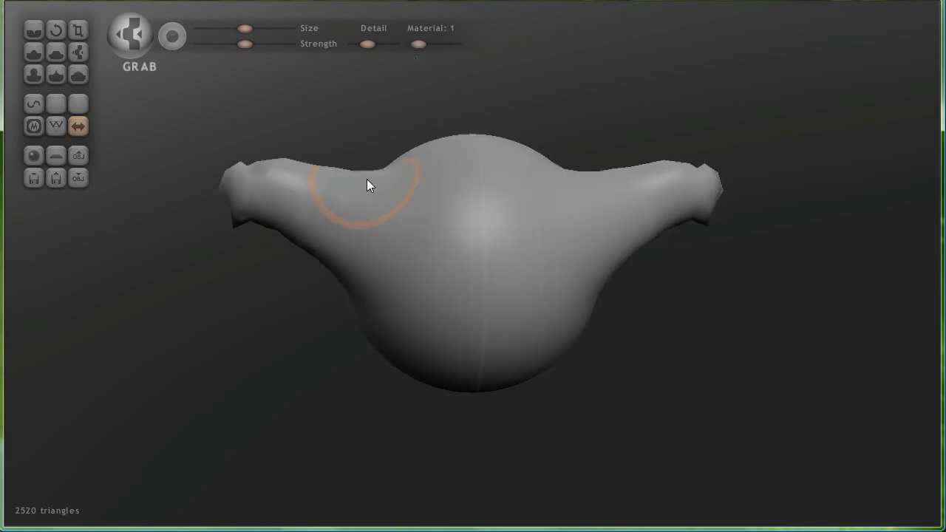
{"action": "left_click", "coordinate": [56, 125]}
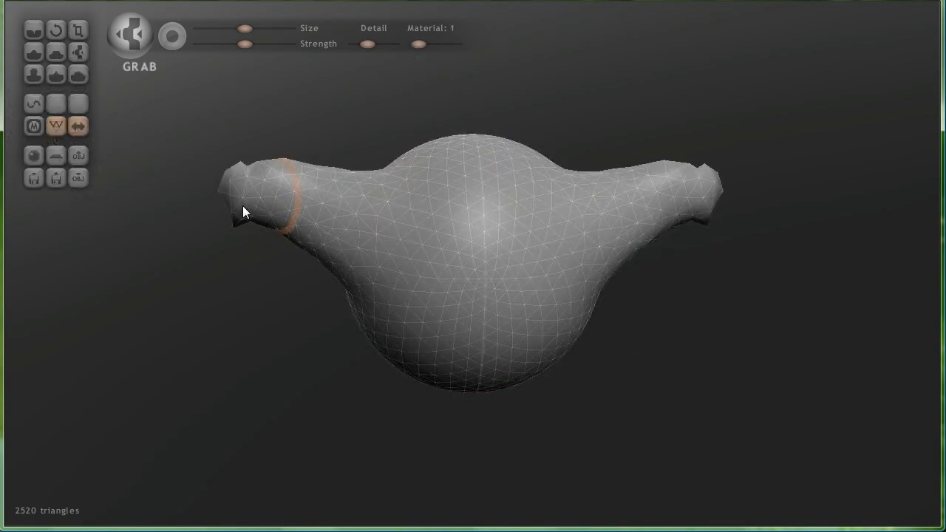
Reshape the left wing into a rounded ear lobe, mirrored on the right.
{"action": "left_click_drag", "start_coordinate": [328, 261], "coordinate": [266, 303]}
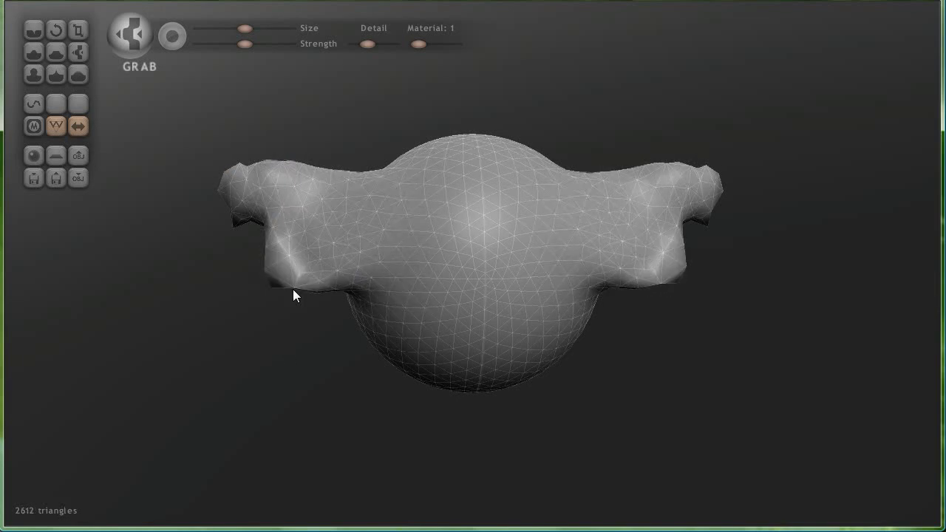
{"action": "left_click_drag", "start_coordinate": [327, 200], "coordinate": [323, 127]}
{"action": "mouse_move", "coordinate": [289, 220]}
{"action": "left_mouse_down"}
{"action": "mouse_move", "coordinate": [374, 233]}
{"action": "mouse_move", "coordinate": [309, 272]}
{"action": "mouse_move", "coordinate": [272, 222]}
{"action": "mouse_move", "coordinate": [226, 249]}
{"action": "mouse_move", "coordinate": [270, 216]}
{"action": "mouse_move", "coordinate": [248, 201]}
{"action": "mouse_move", "coordinate": [263, 164]}
{"action": "mouse_move", "coordinate": [278, 164]}
{"action": "mouse_move", "coordinate": [282, 140]}
{"action": "mouse_move", "coordinate": [257, 235]}
{"action": "mouse_move", "coordinate": [291, 172]}
{"action": "mouse_move", "coordinate": [321, 168]}
{"action": "mouse_move", "coordinate": [288, 192]}
{"action": "mouse_move", "coordinate": [359, 151]}
{"action": "mouse_move", "coordinate": [375, 172]}
{"action": "mouse_move", "coordinate": [333, 181]}
{"action": "mouse_move", "coordinate": [293, 245]}
{"action": "left_mouse_up"}
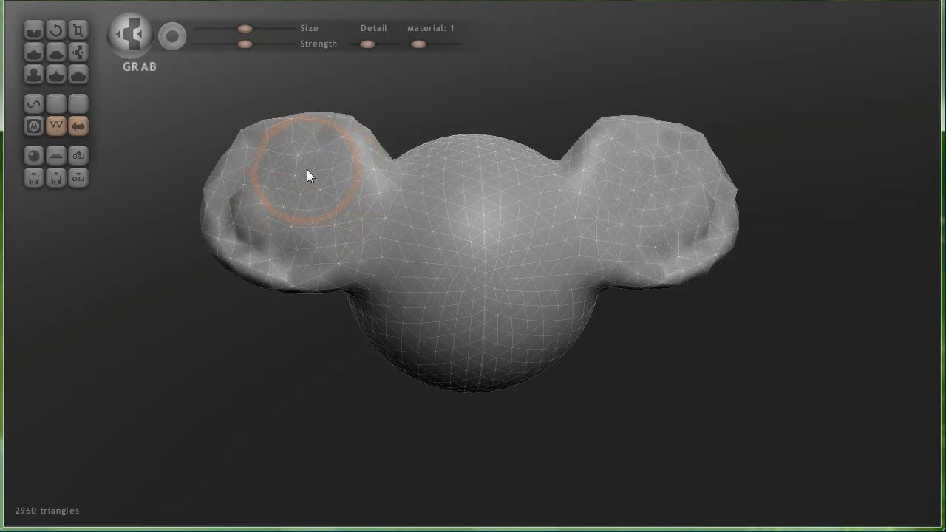
{"action": "left_click_drag", "start_coordinate": [313, 173], "coordinate": [292, 226]}
{"action": "mouse_move", "coordinate": [292, 227]}
{"action": "right_mouse_down"}
{"action": "mouse_move", "coordinate": [613, 245]}
{"action": "mouse_move", "coordinate": [388, 228]}
{"action": "mouse_move", "coordinate": [363, 214]}
{"action": "right_mouse_up"}
{"action": "mouse_move", "coordinate": [363, 214]}
{"action": "left_mouse_down"}
{"action": "mouse_move", "coordinate": [369, 161]}
{"action": "mouse_move", "coordinate": [363, 189]}
{"action": "left_mouse_up"}
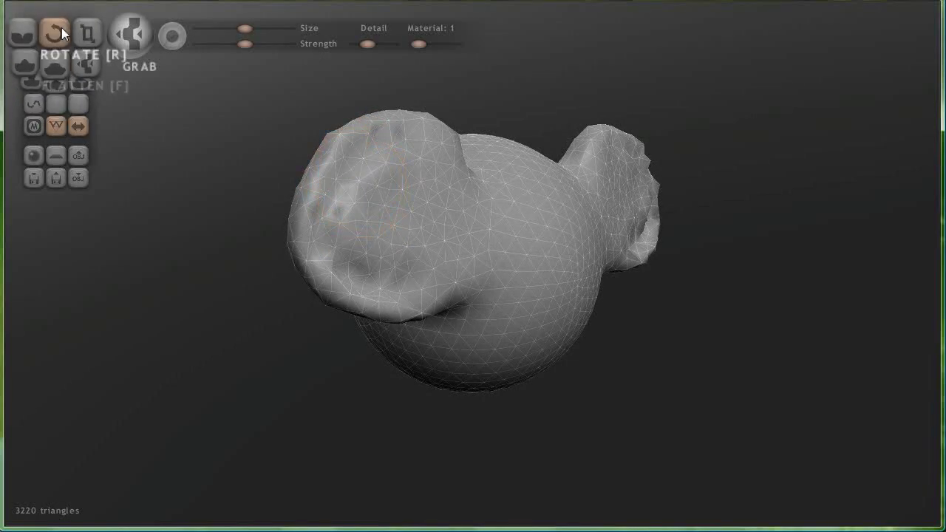
With the Smooth brush at slightly higher detail, smooth both ears' edges and dents.
{"action": "left_click", "coordinate": [77, 74]}
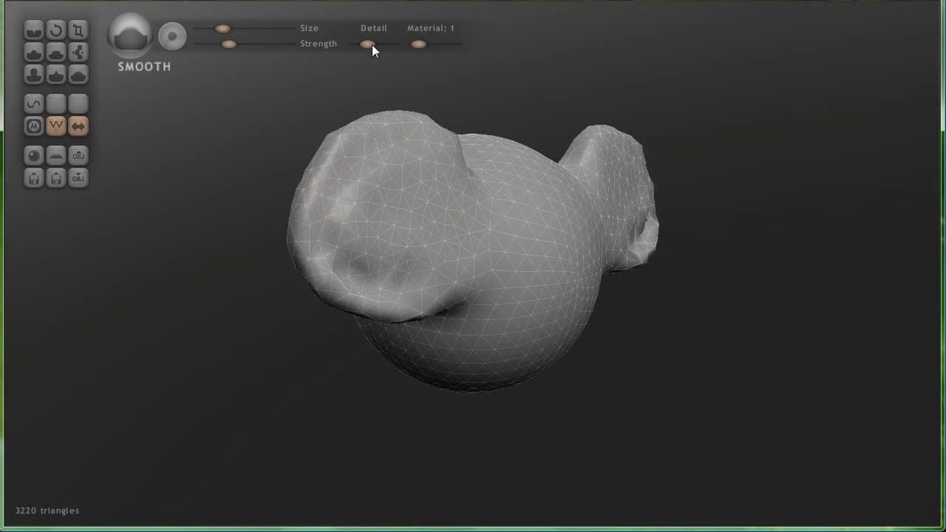
{"action": "left_click_drag", "start_coordinate": [367, 44], "coordinate": [377, 44]}
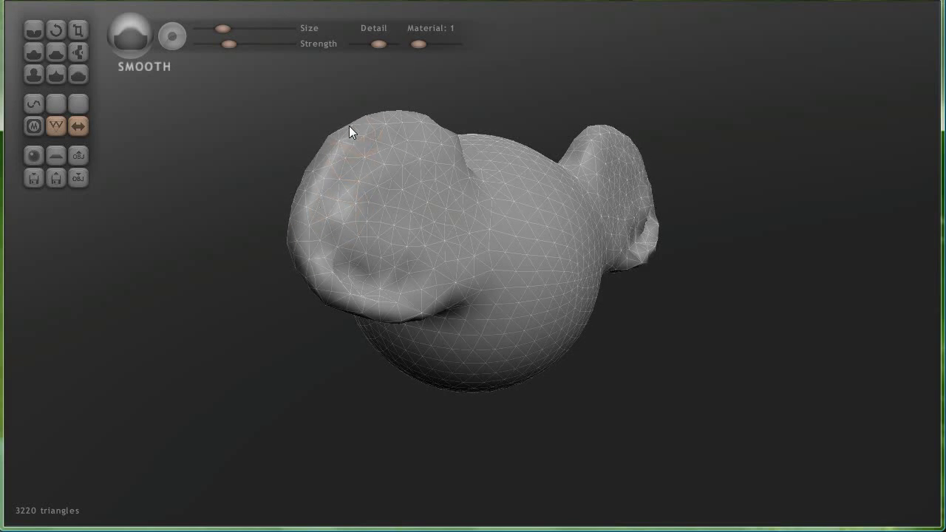
{"action": "mouse_move", "coordinate": [404, 125]}
{"action": "left_mouse_down"}
{"action": "mouse_move", "coordinate": [349, 268]}
{"action": "mouse_move", "coordinate": [338, 260]}
{"action": "mouse_move", "coordinate": [412, 289]}
{"action": "mouse_move", "coordinate": [437, 312]}
{"action": "mouse_move", "coordinate": [447, 300]}
{"action": "mouse_move", "coordinate": [409, 243]}
{"action": "mouse_move", "coordinate": [437, 281]}
{"action": "left_mouse_up"}
{"action": "mouse_move", "coordinate": [436, 281]}
{"action": "right_mouse_down"}
{"action": "mouse_move", "coordinate": [342, 239]}
{"action": "mouse_move", "coordinate": [468, 214]}
{"action": "right_mouse_up"}
{"action": "mouse_move", "coordinate": [720, 230]}
{"action": "left_mouse_down"}
{"action": "mouse_move", "coordinate": [667, 225]}
{"action": "mouse_move", "coordinate": [716, 189]}
{"action": "mouse_move", "coordinate": [634, 227]}
{"action": "mouse_move", "coordinate": [617, 252]}
{"action": "mouse_move", "coordinate": [708, 236]}
{"action": "mouse_move", "coordinate": [629, 227]}
{"action": "left_mouse_up"}
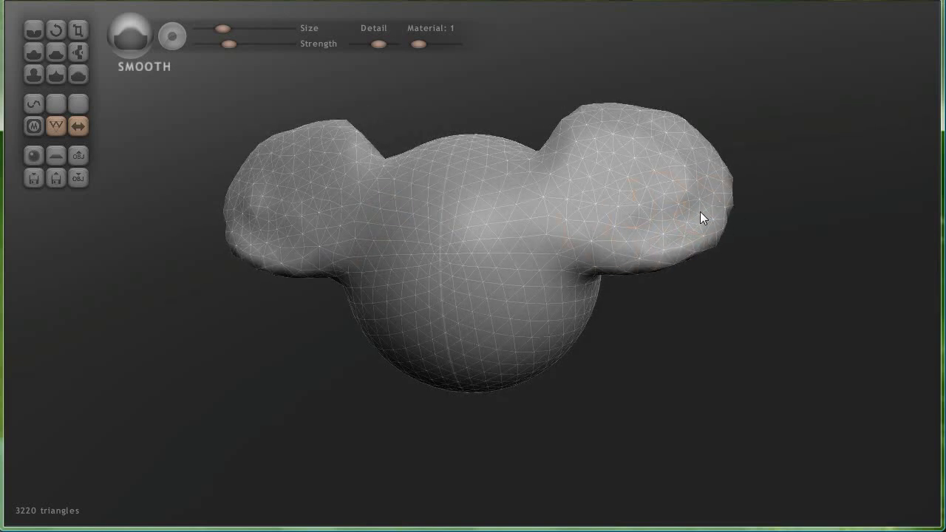
{"action": "right_click_drag", "start_coordinate": [585, 244], "coordinate": [419, 274]}
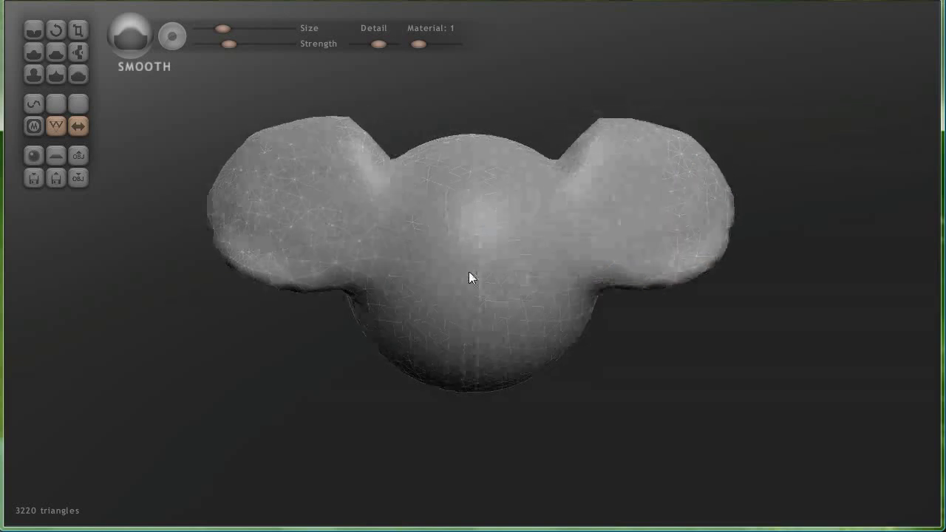
{"action": "mouse_move", "coordinate": [253, 275]}
{"action": "left_mouse_down"}
{"action": "mouse_move", "coordinate": [295, 289]}
{"action": "mouse_move", "coordinate": [236, 251]}
{"action": "mouse_move", "coordinate": [220, 197]}
{"action": "mouse_move", "coordinate": [237, 266]}
{"action": "left_mouse_up"}
{"action": "mouse_move", "coordinate": [236, 266]}
{"action": "right_mouse_down"}
{"action": "mouse_move", "coordinate": [328, 232]}
{"action": "mouse_move", "coordinate": [275, 194]}
{"action": "mouse_move", "coordinate": [256, 209]}
{"action": "mouse_move", "coordinate": [332, 233]}
{"action": "mouse_move", "coordinate": [643, 222]}
{"action": "mouse_move", "coordinate": [606, 177]}
{"action": "mouse_move", "coordinate": [397, 205]}
{"action": "mouse_move", "coordinate": [310, 184]}
{"action": "right_mouse_up"}
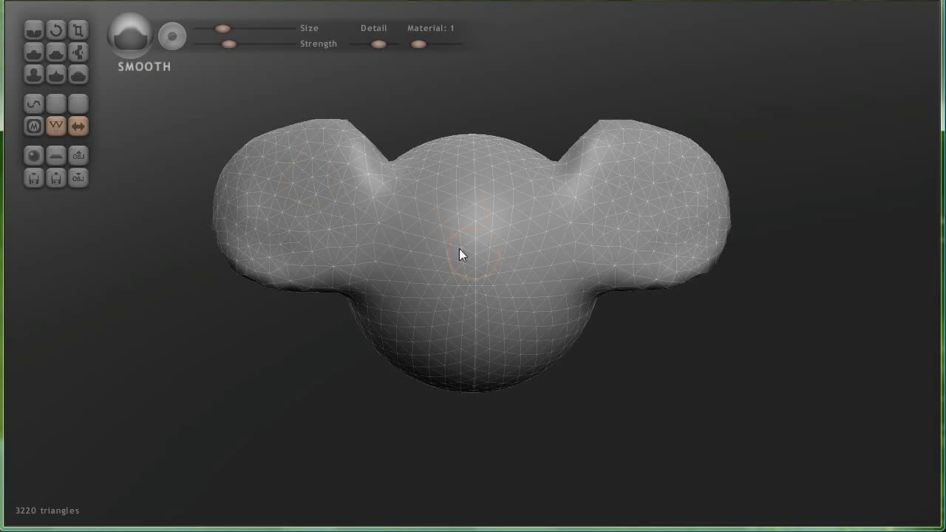
Replace the eared model with a new flat plane.
{"action": "left_click", "coordinate": [53, 160]}
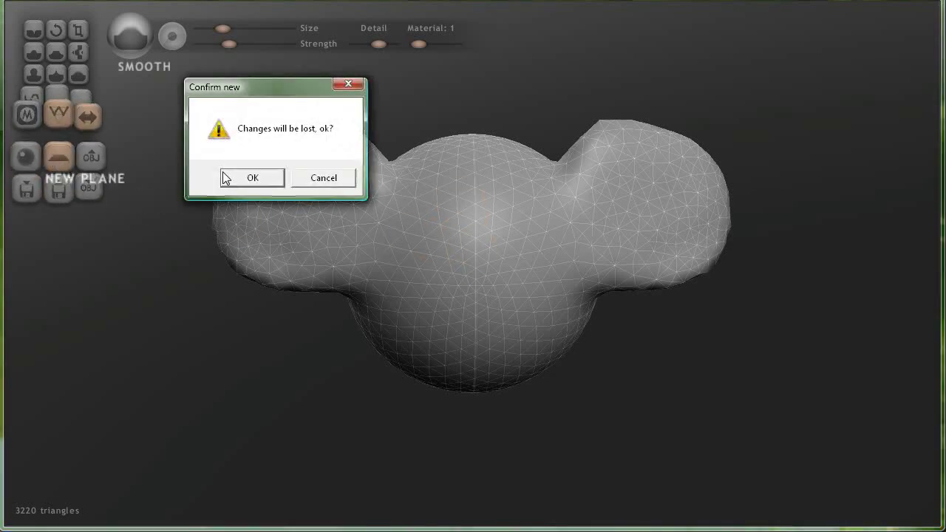
{"action": "left_click", "coordinate": [252, 179]}
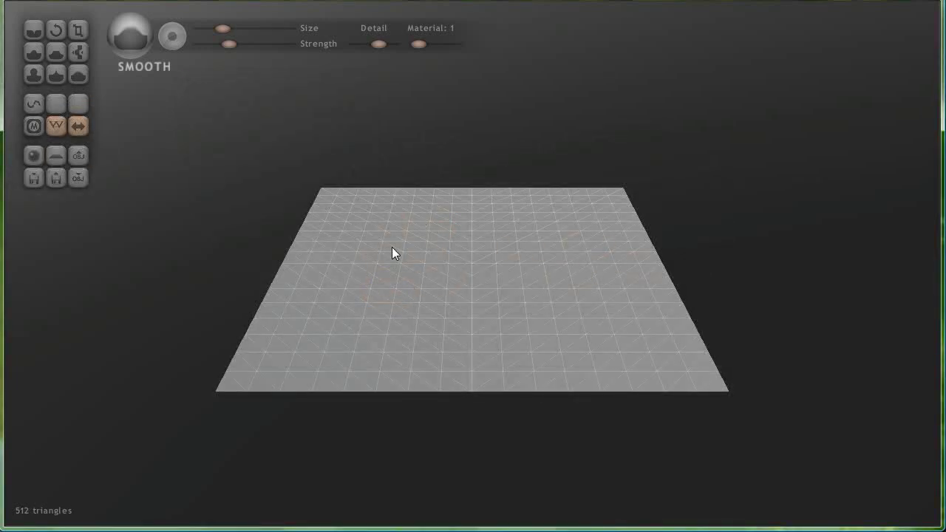
{"action": "right_click_drag", "start_coordinate": [423, 316], "coordinate": [382, 249]}
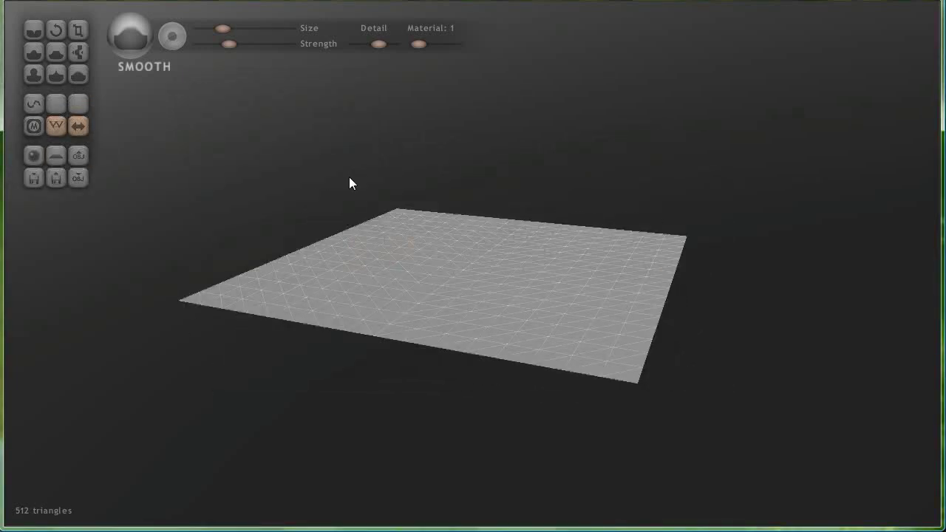
Pinch strokes across the plane's middle, densifying it to 5952 triangles.
{"action": "left_click", "coordinate": [67, 67]}
{"action": "left_click_drag", "start_coordinate": [404, 264], "coordinate": [419, 270]}
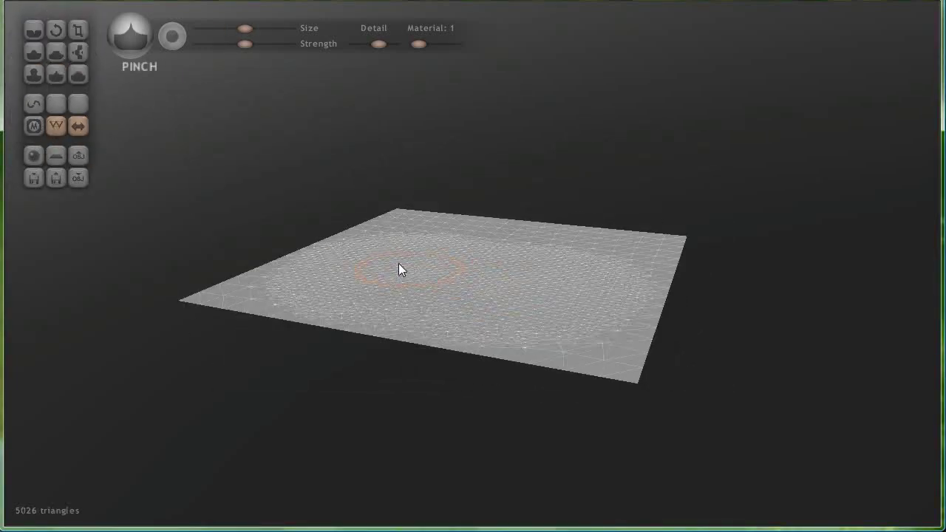
{"action": "right_click_drag", "start_coordinate": [407, 224], "coordinate": [442, 306]}
{"action": "mouse_move", "coordinate": [442, 306]}
{"action": "left_mouse_down"}
{"action": "mouse_move", "coordinate": [431, 283]}
{"action": "mouse_move", "coordinate": [522, 276]}
{"action": "mouse_move", "coordinate": [410, 270]}
{"action": "mouse_move", "coordinate": [461, 270]}
{"action": "left_mouse_up"}
{"action": "mouse_move", "coordinate": [461, 270]}
{"action": "right_mouse_down"}
{"action": "mouse_move", "coordinate": [429, 232]}
{"action": "mouse_move", "coordinate": [426, 268]}
{"action": "mouse_move", "coordinate": [410, 224]}
{"action": "right_mouse_up"}
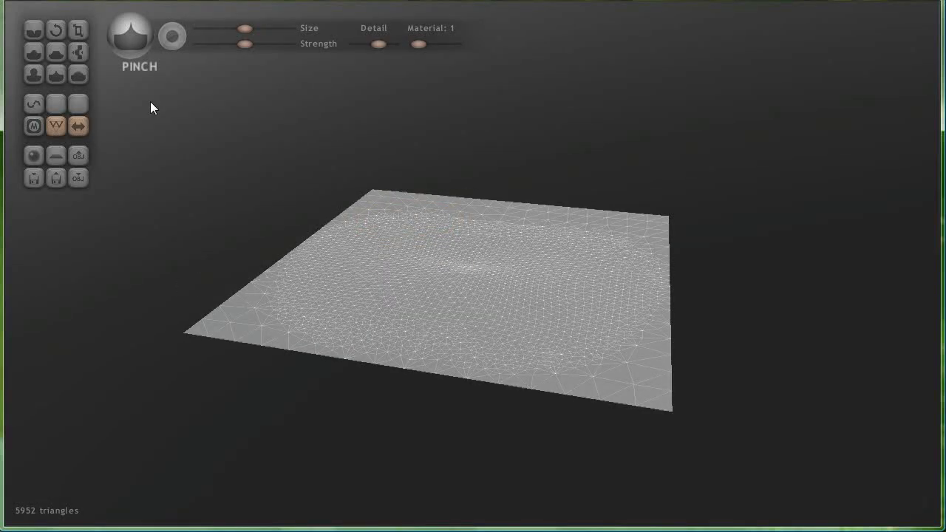